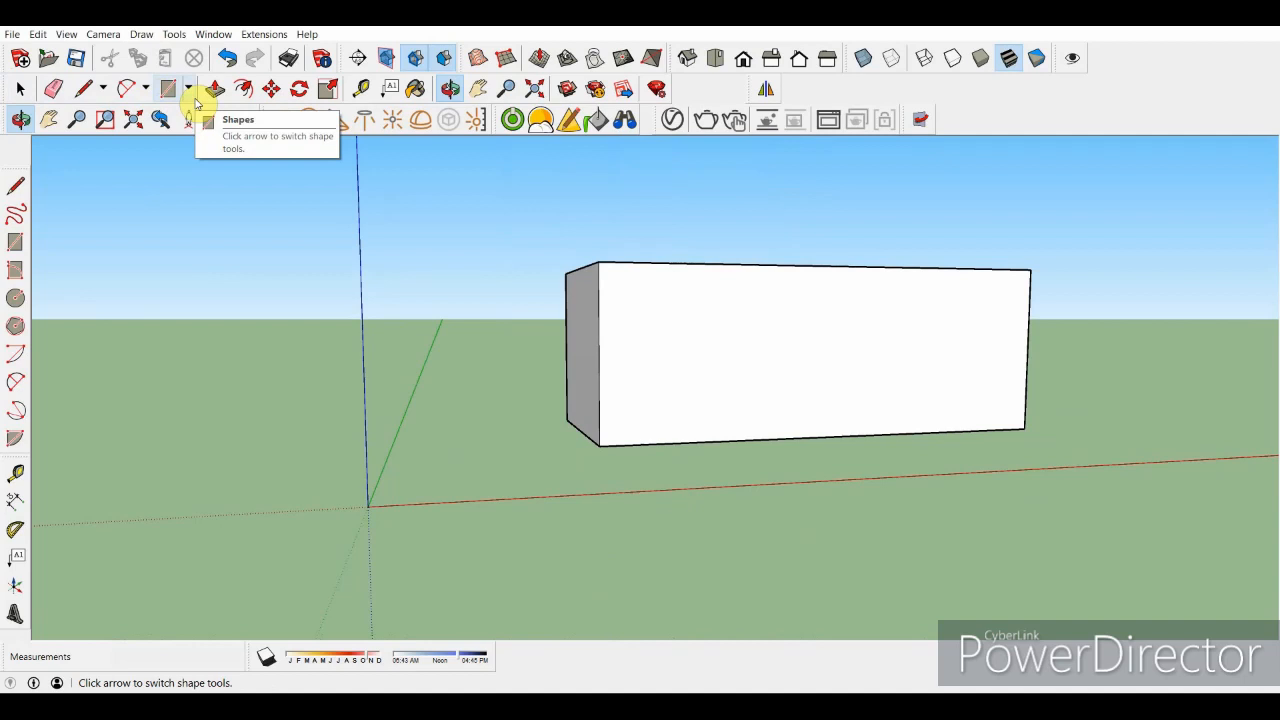
Draw a horizontal rectangle about 17866 by 65371 m on the ground between the green axis and the white box
left_click_drag(609, 200, 511, 294)
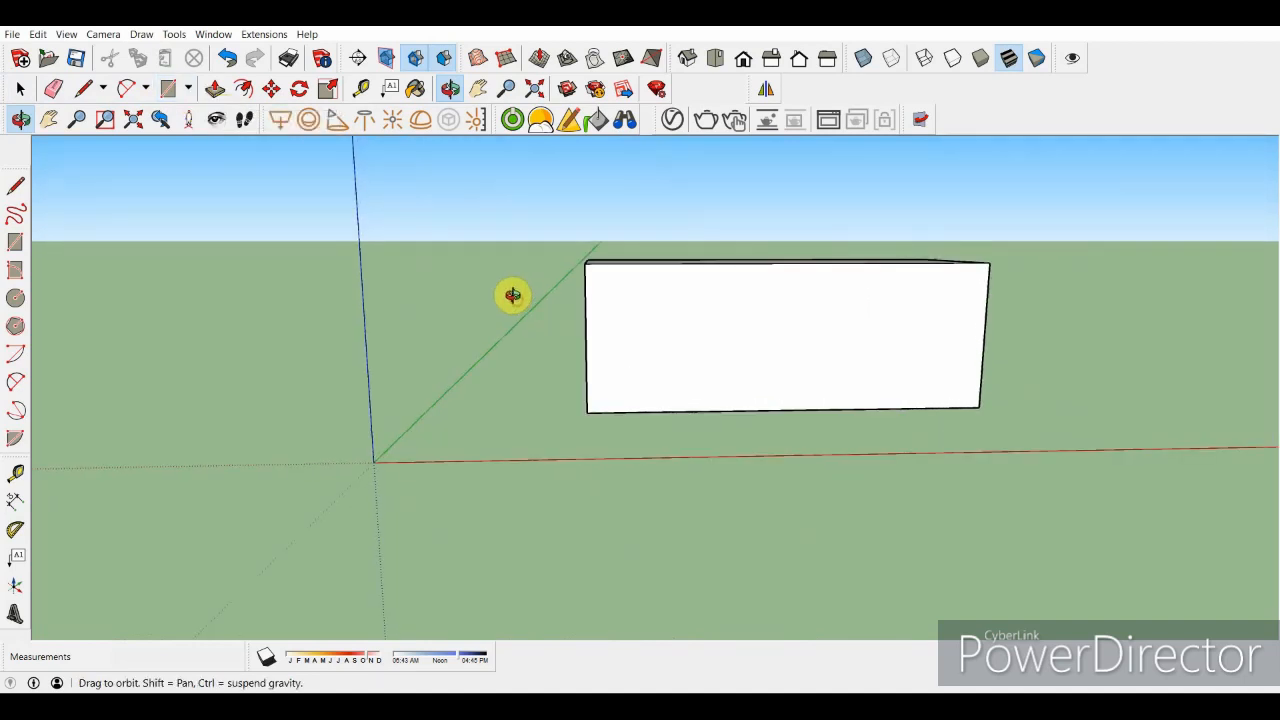
left_click(190, 92)
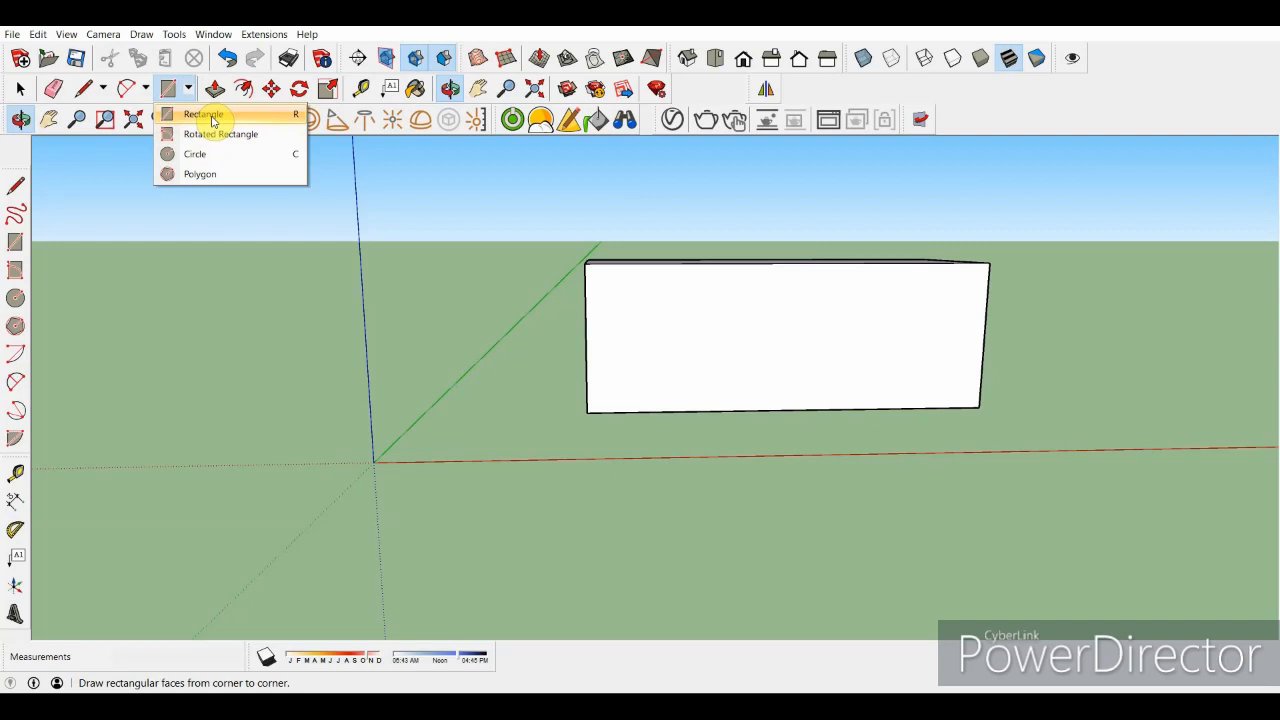
left_click(212, 116)
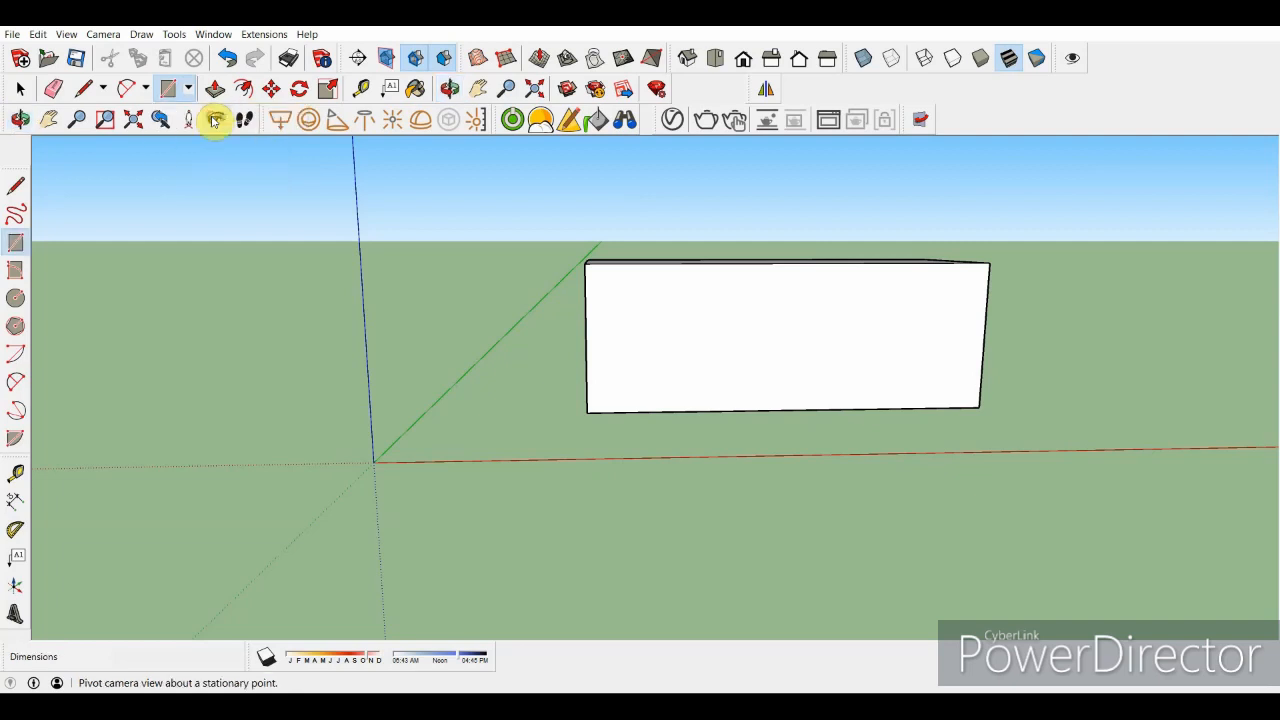
scroll(498, 398, "up", 3)
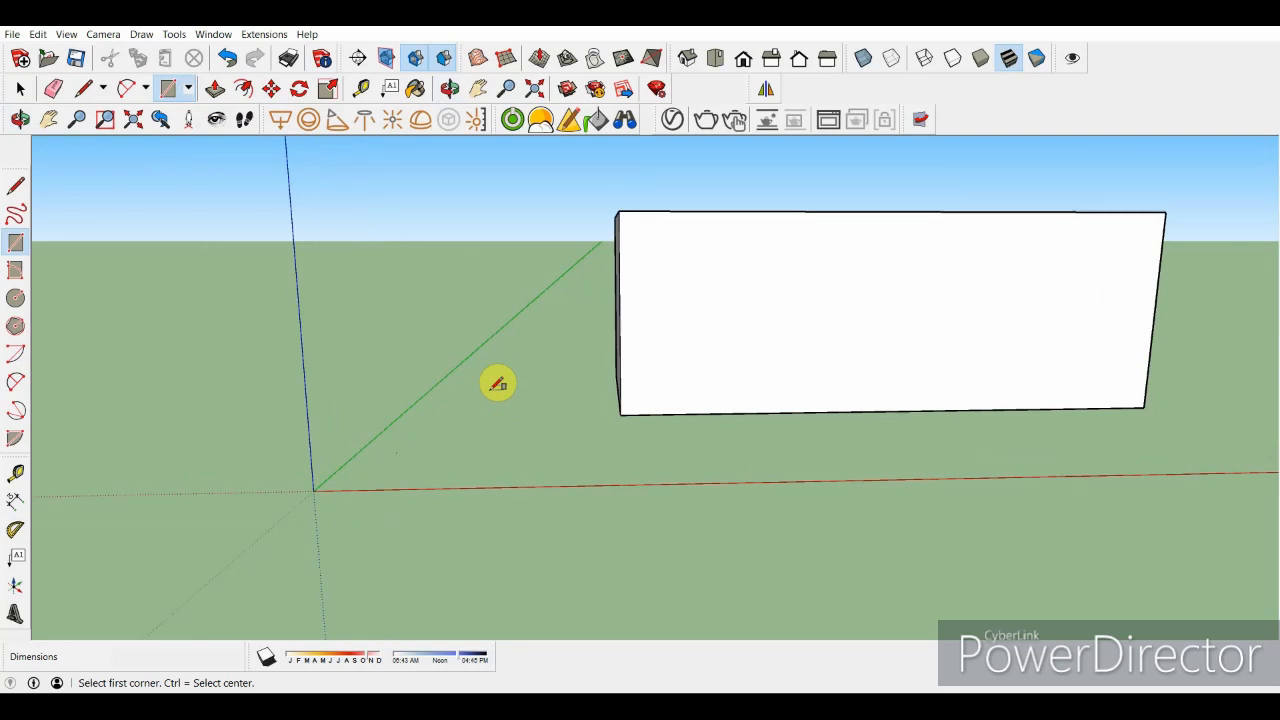
scroll(494, 380, "up", 4)
left_click(386, 451)
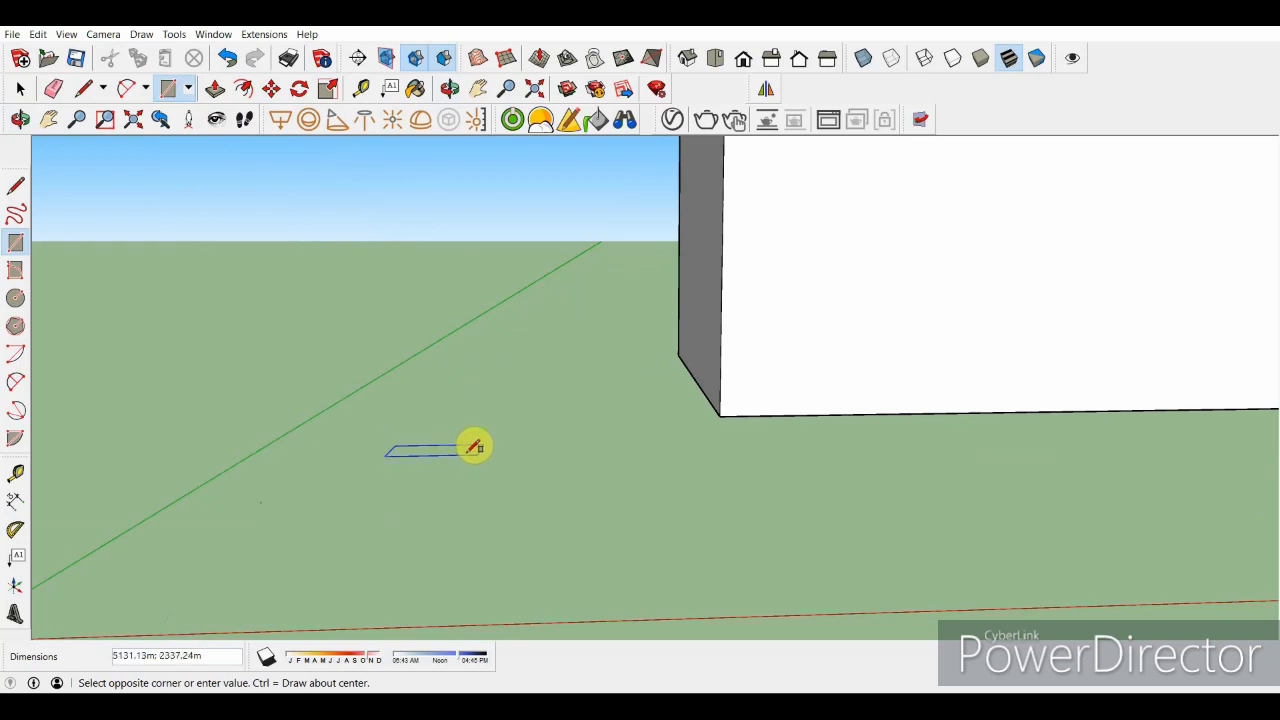
left_click(648, 330)
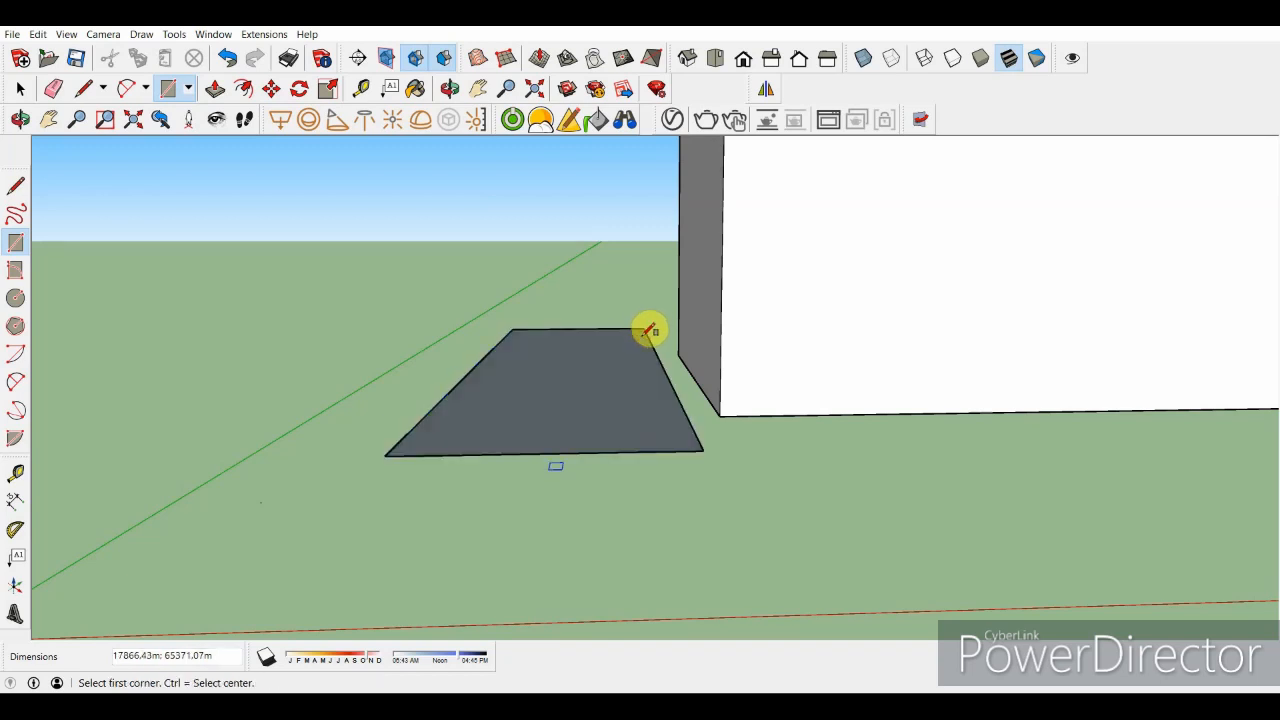
Draw a second horizontal rectangle about 23052 by 61369 m on the ground beside the box's end farthest from the origin
scroll(443, 443, "down", 5)
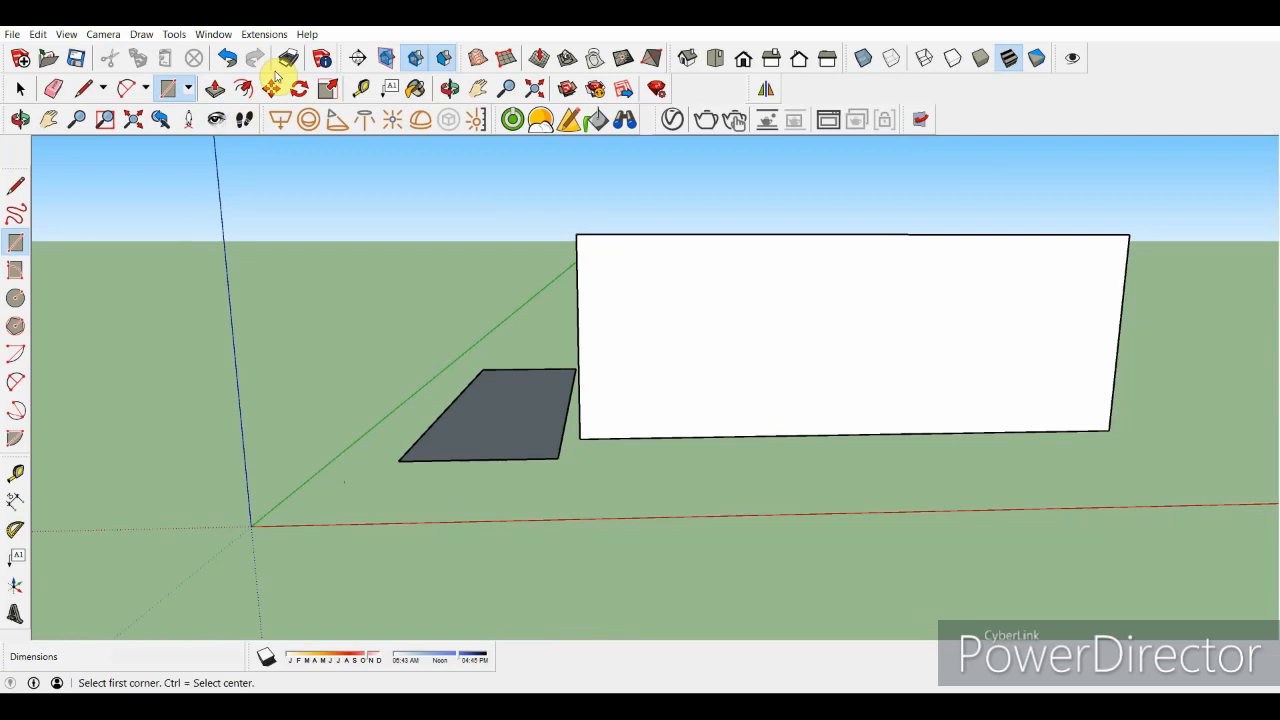
left_click(450, 88)
left_click_drag(449, 297, 1017, 407)
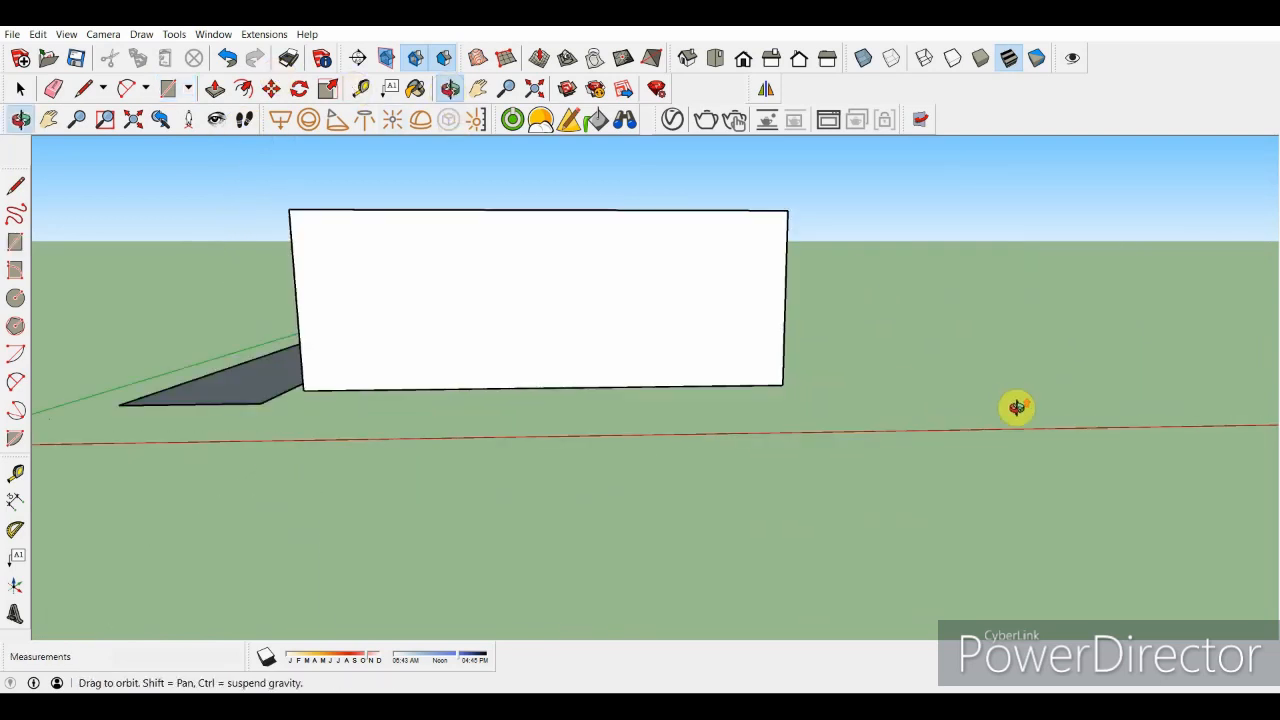
right_click(823, 323)
left_click(857, 330)
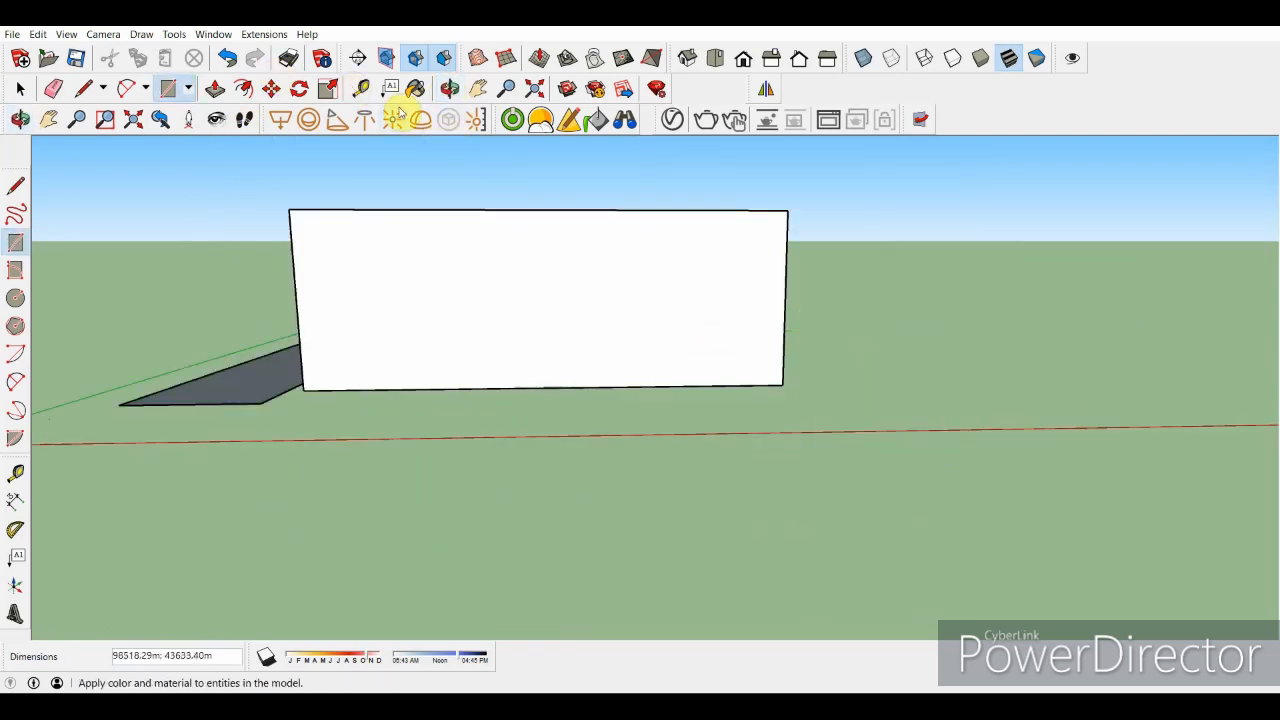
left_click(450, 88)
left_click_drag(766, 294, 568, 417)
right_click(568, 417)
left_click(602, 427)
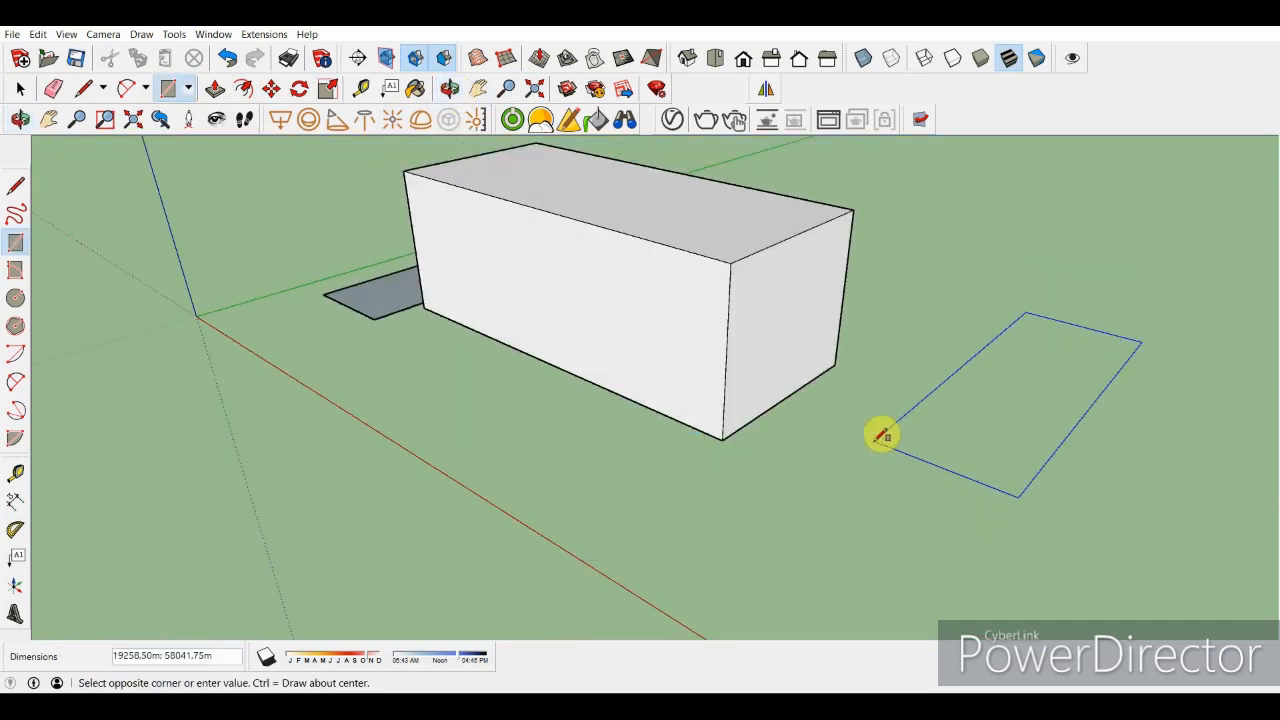
left_click(837, 441)
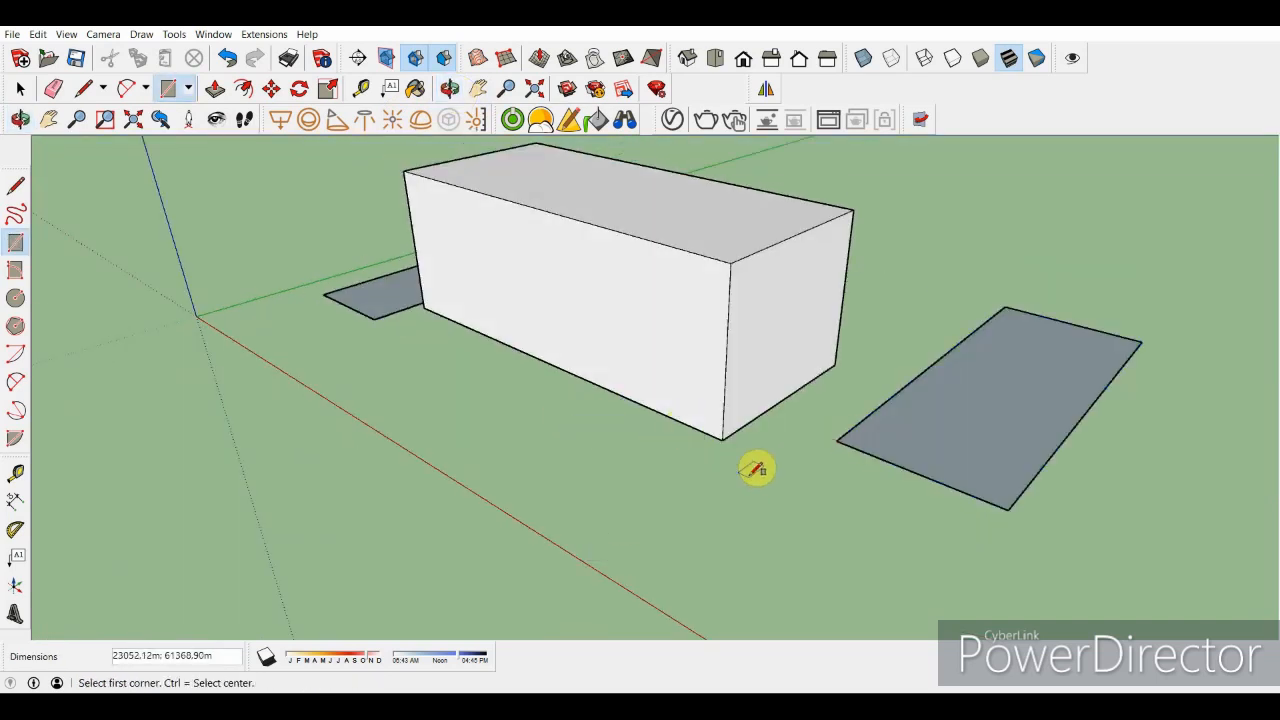
Draw a vertical rectangle about 15714 by 7126 m in front of the box's near corner, locked perpendicular to the red axis
scroll(745, 565, "up", 3)
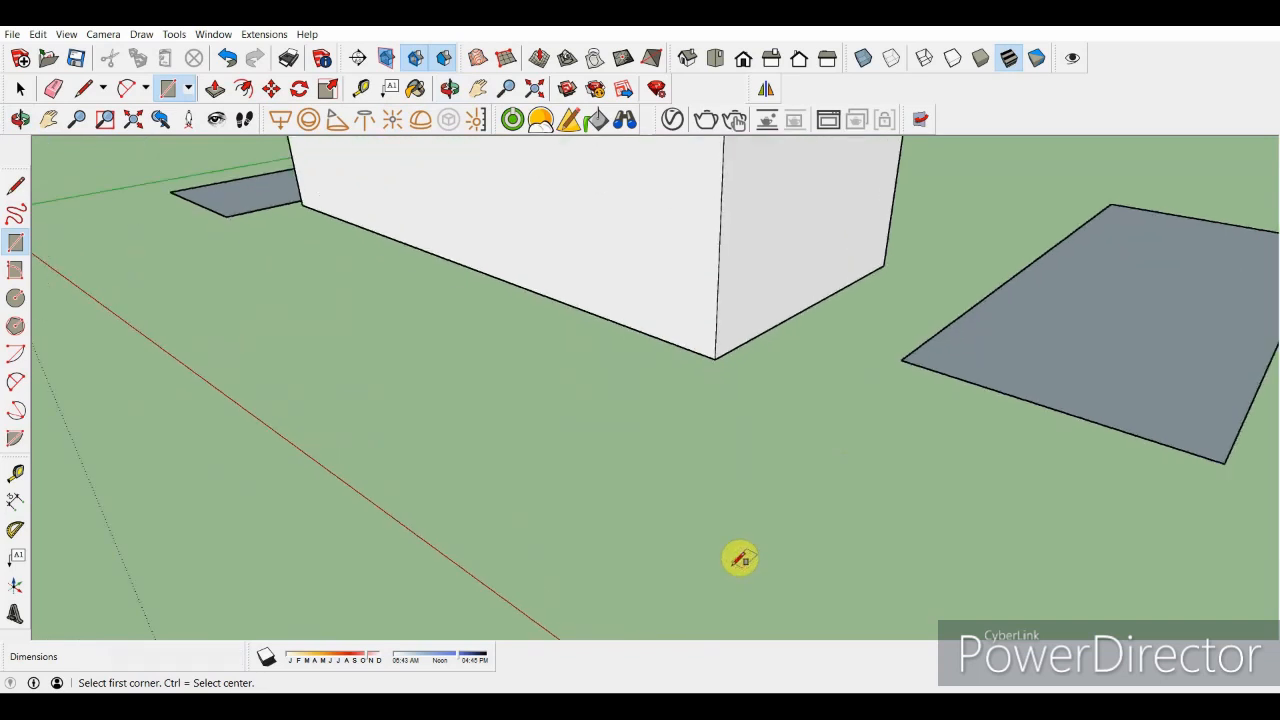
scroll(730, 530, "up", 2)
scroll(729, 497, "up", 2)
left_click(698, 492)
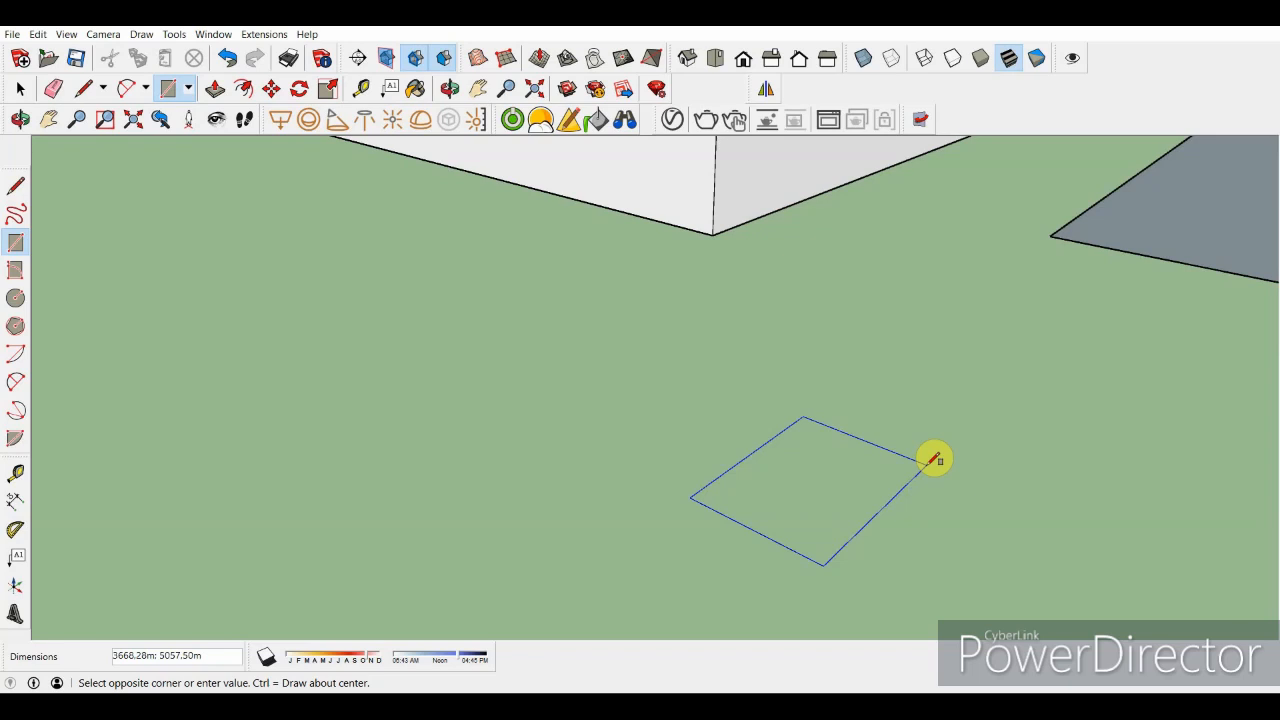
key("Right")
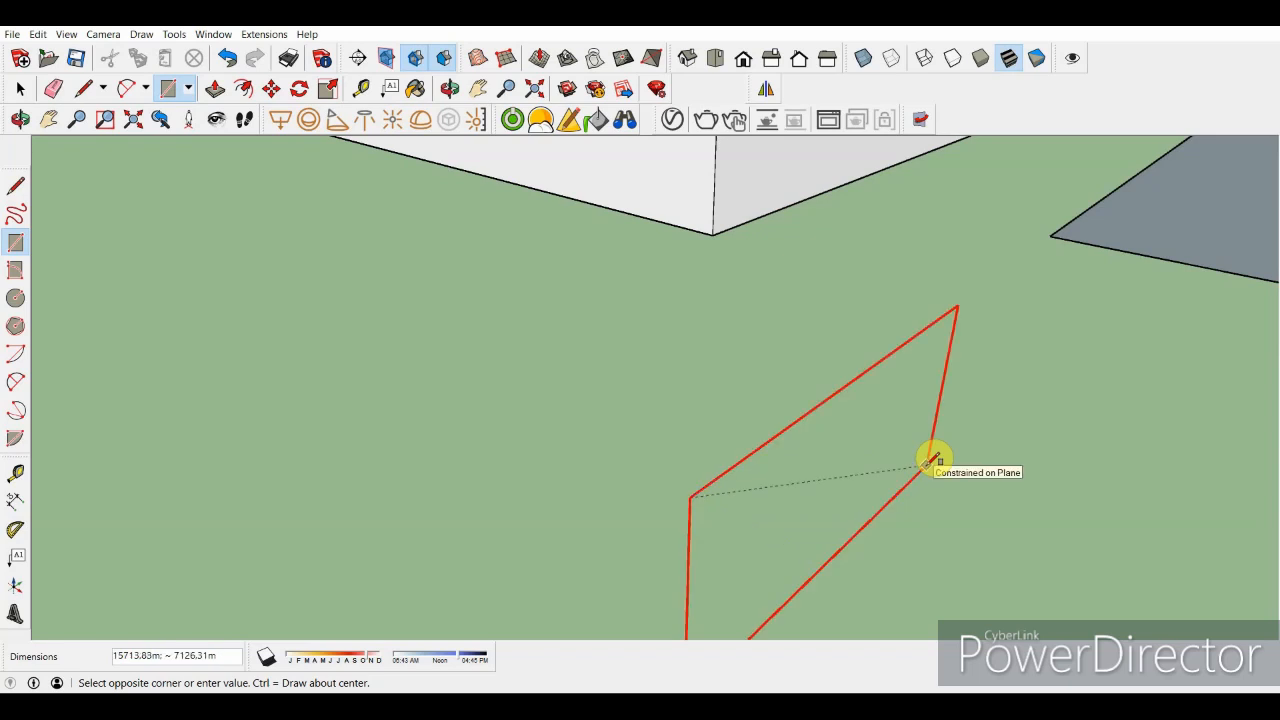
left_click(930, 461)
Draw a smaller vertical rectangle in front of the box's long side, locked perpendicular to the green axis
left_click(327, 368)
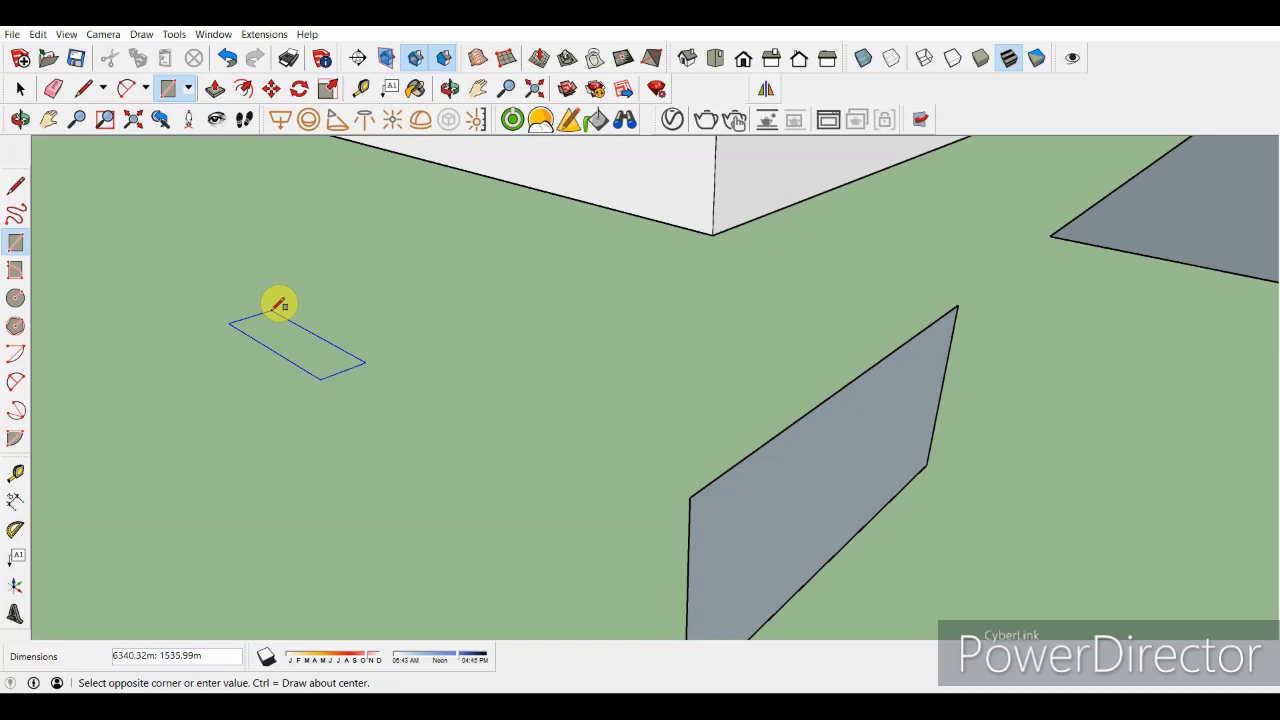
key("Left")
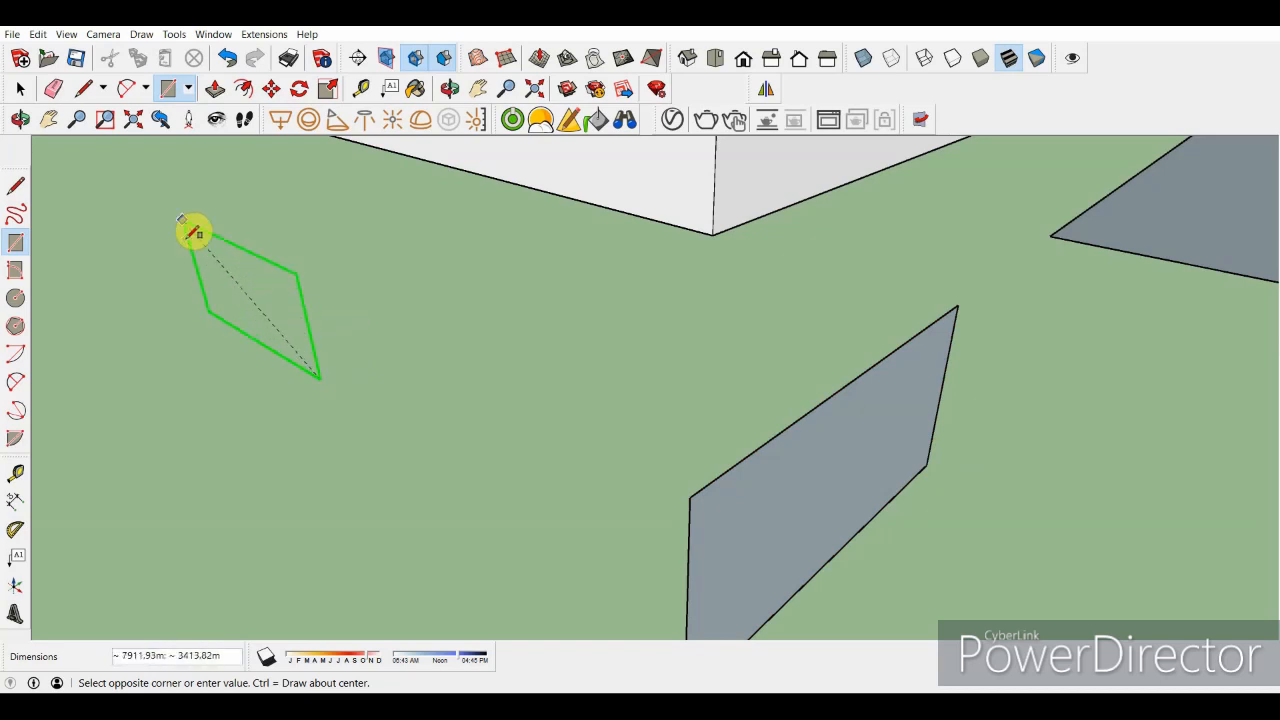
left_click(184, 177)
Draw a horizontal rectangle about 5917 by 8895 m between the two vertical rectangles, locked to the ground plane
scroll(509, 422, "down", 2)
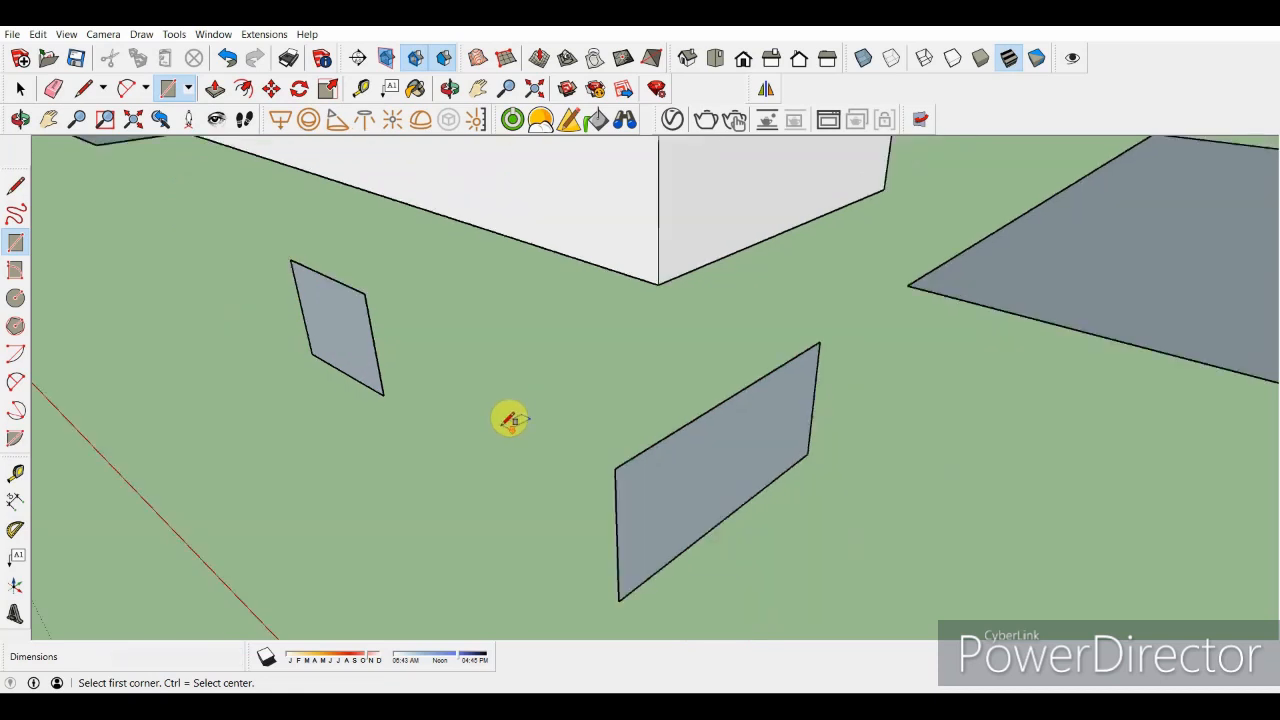
scroll(545, 400, "up", 2)
left_click(434, 422)
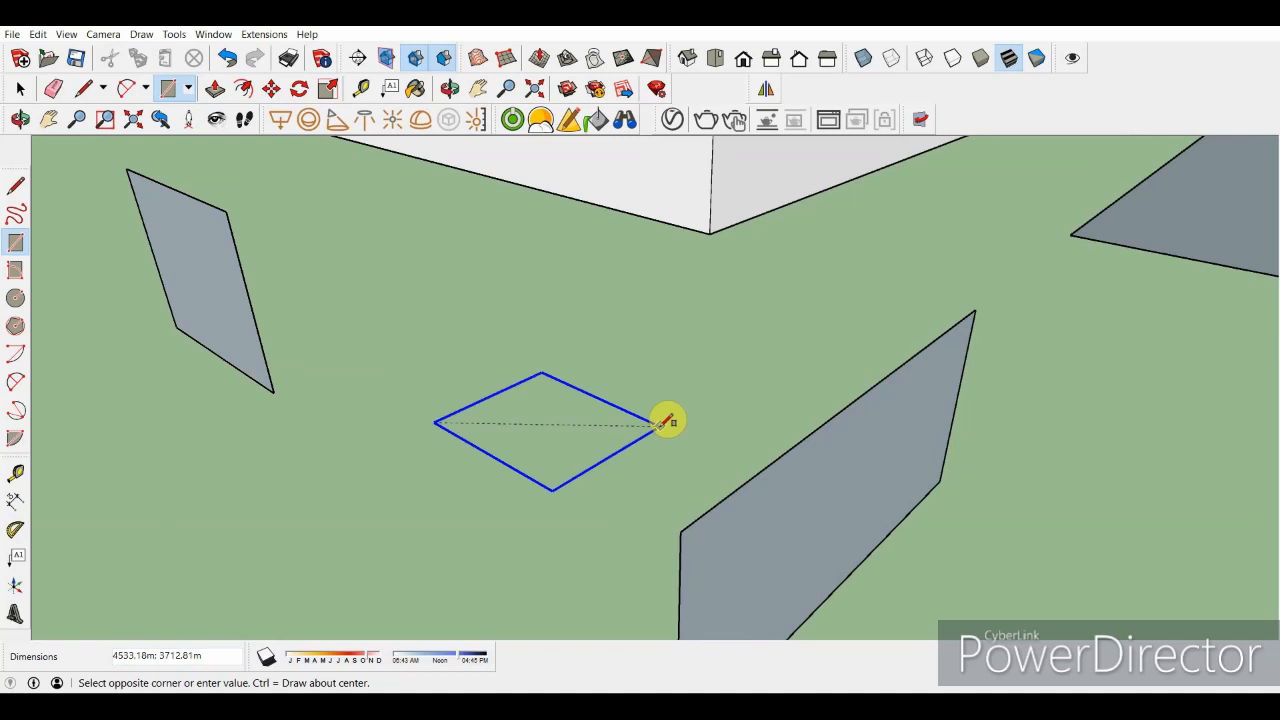
left_click(807, 370)
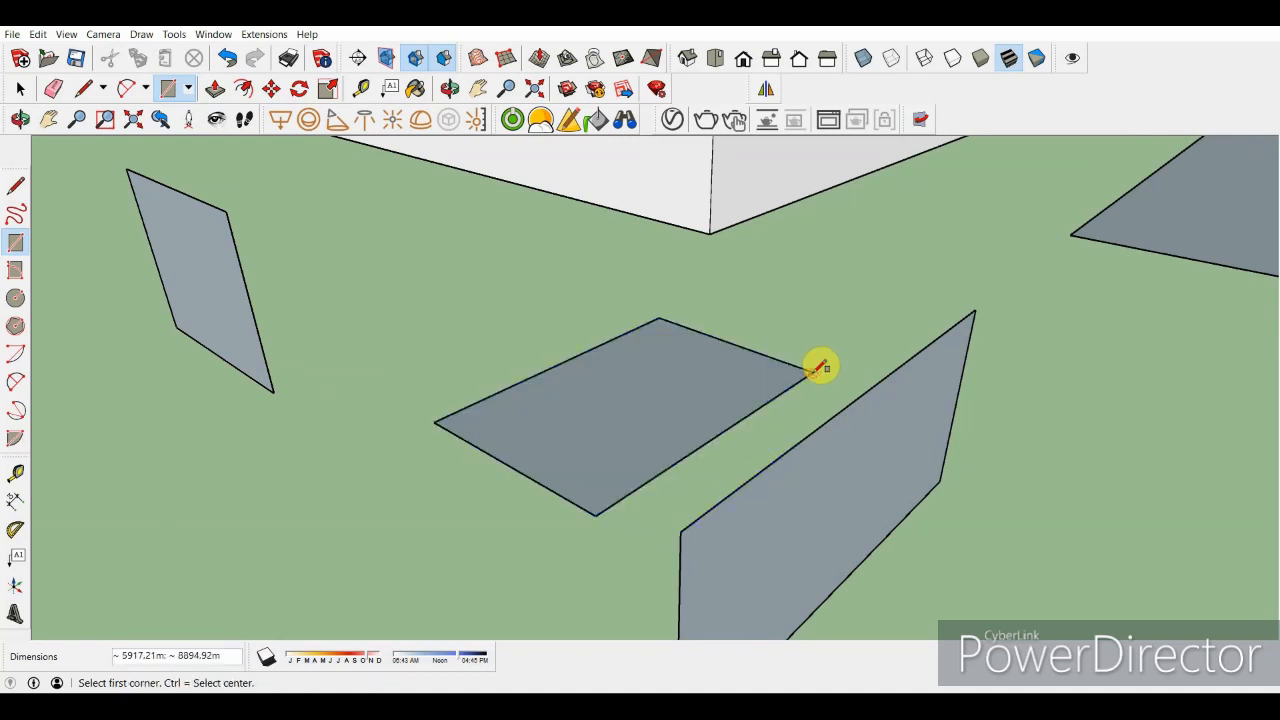
Draw a horizontal 2000 by 2000 m square on the ground near the large vertical rectangle, constrained to the ground plane
scroll(423, 286, "down", 5)
scroll(686, 480, "up", 3)
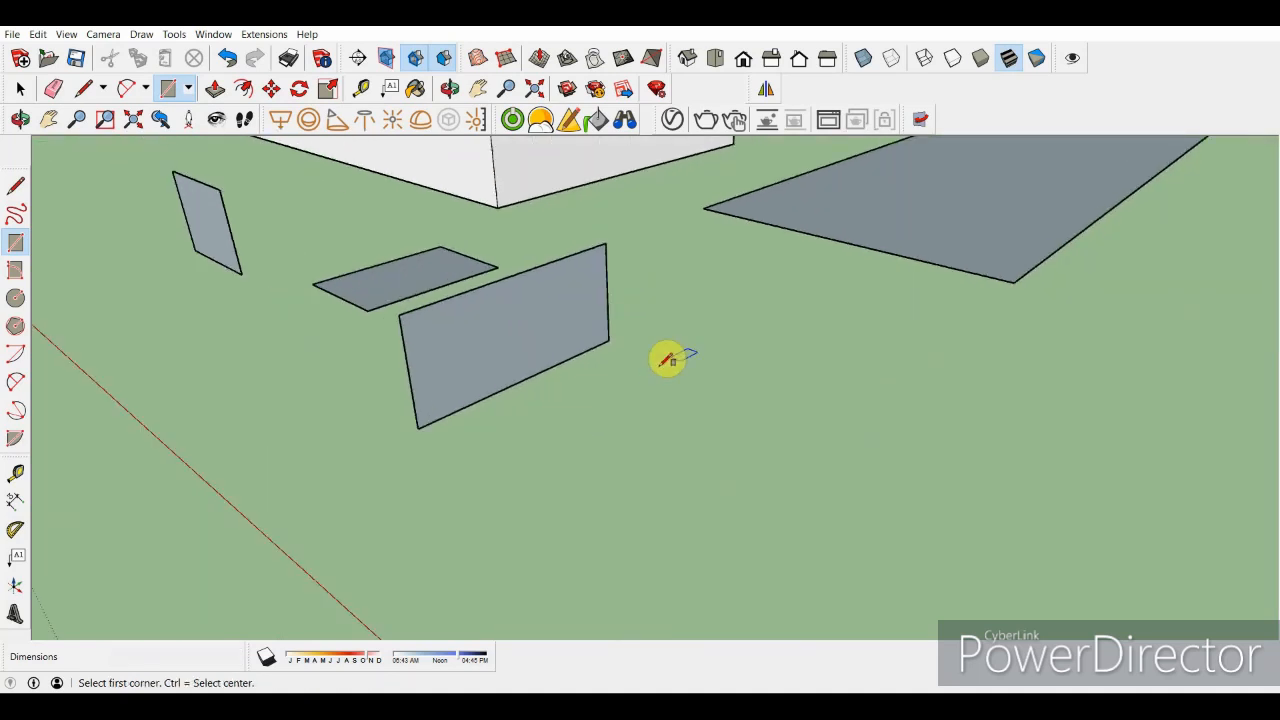
scroll(606, 369, "up", 2)
left_click(580, 434)
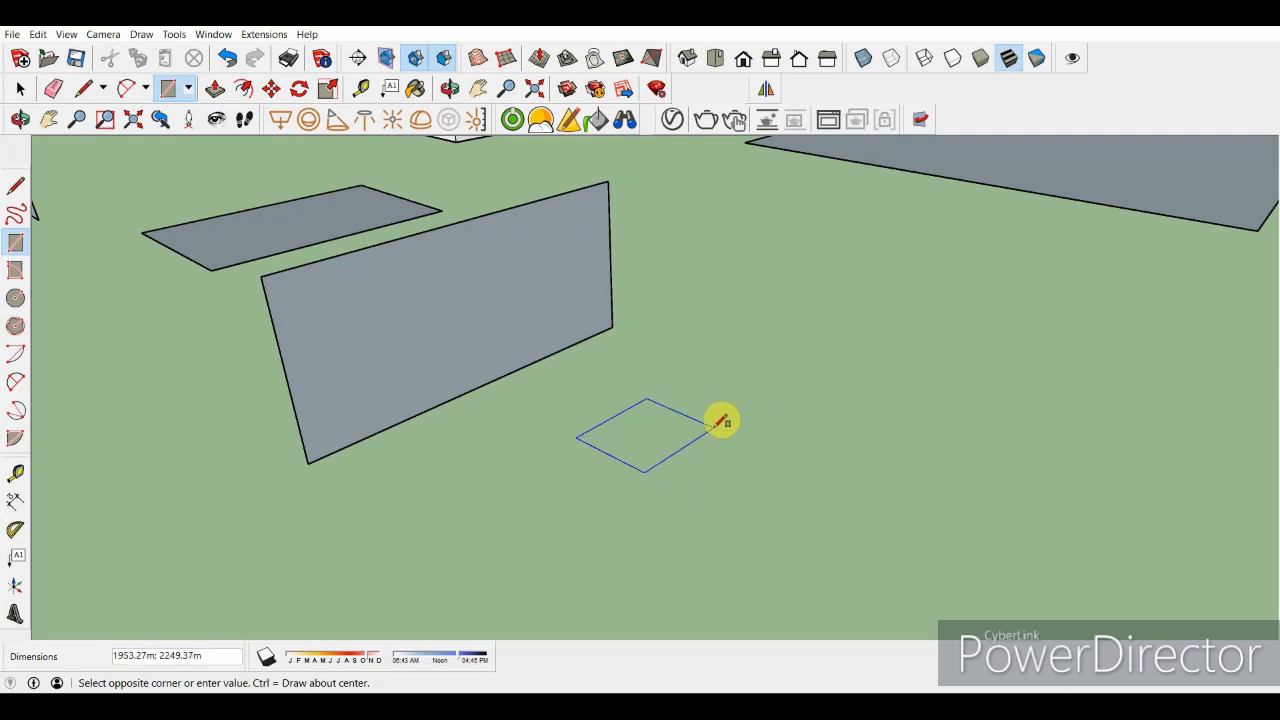
scroll(723, 420, "up", 3)
scroll(722, 424, "down", 2)
scroll(722, 424, "up", 3)
scroll(723, 420, "down", 2)
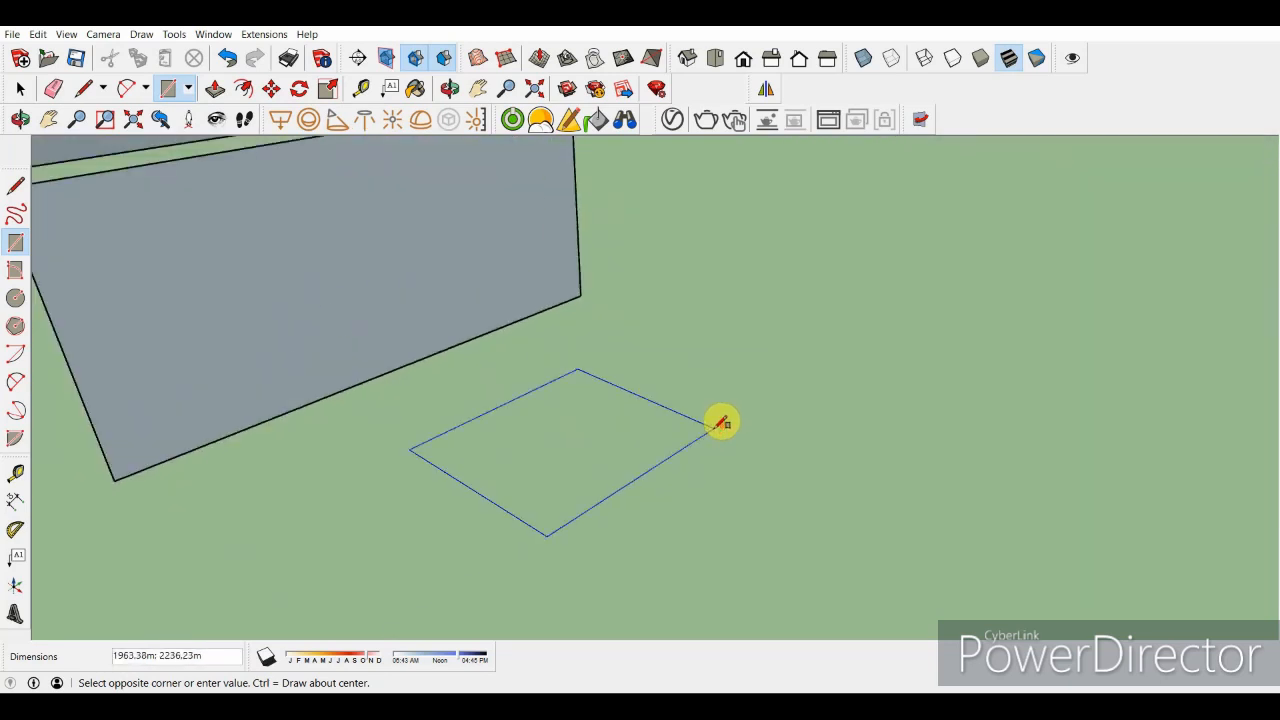
key("shift")
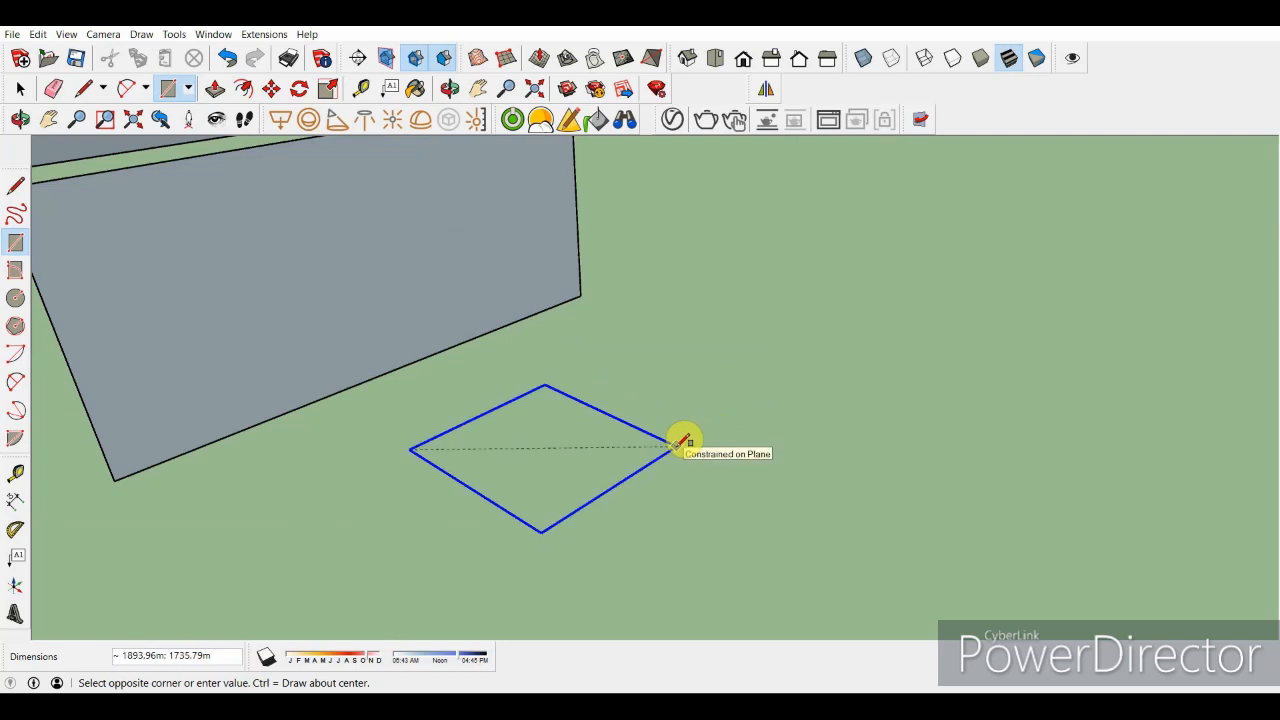
type("2000;2000")
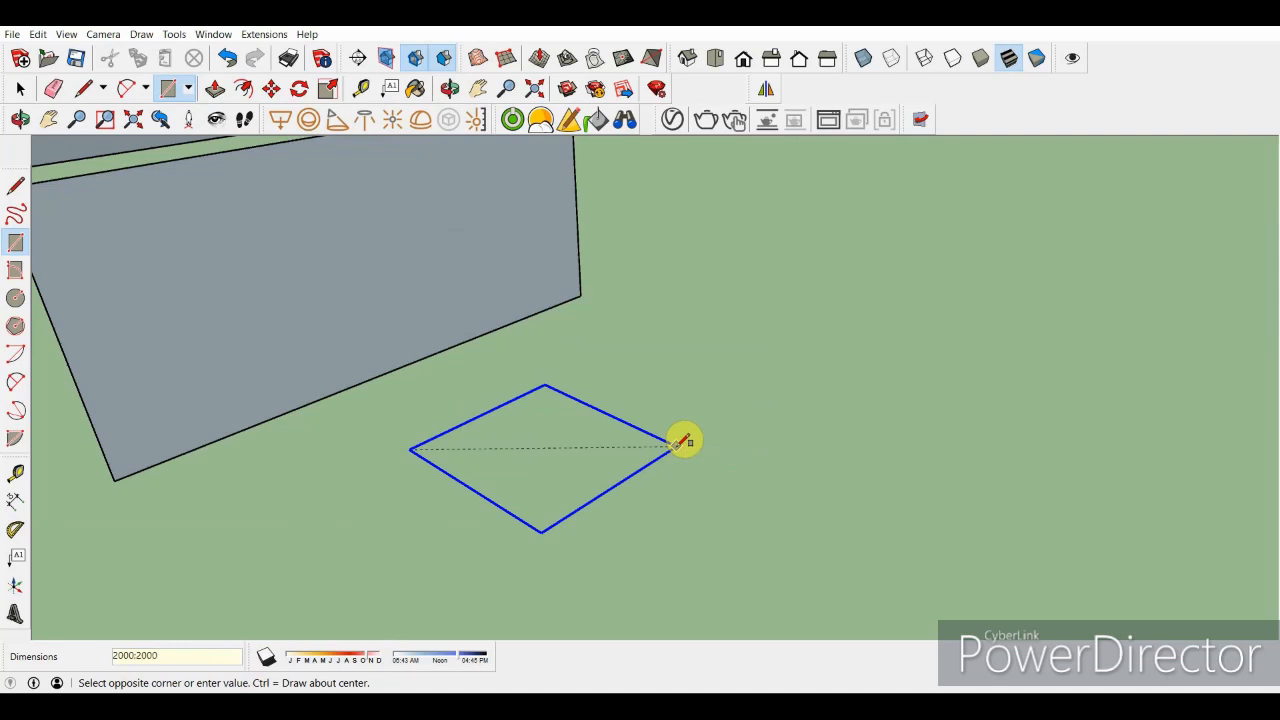
key("Return")
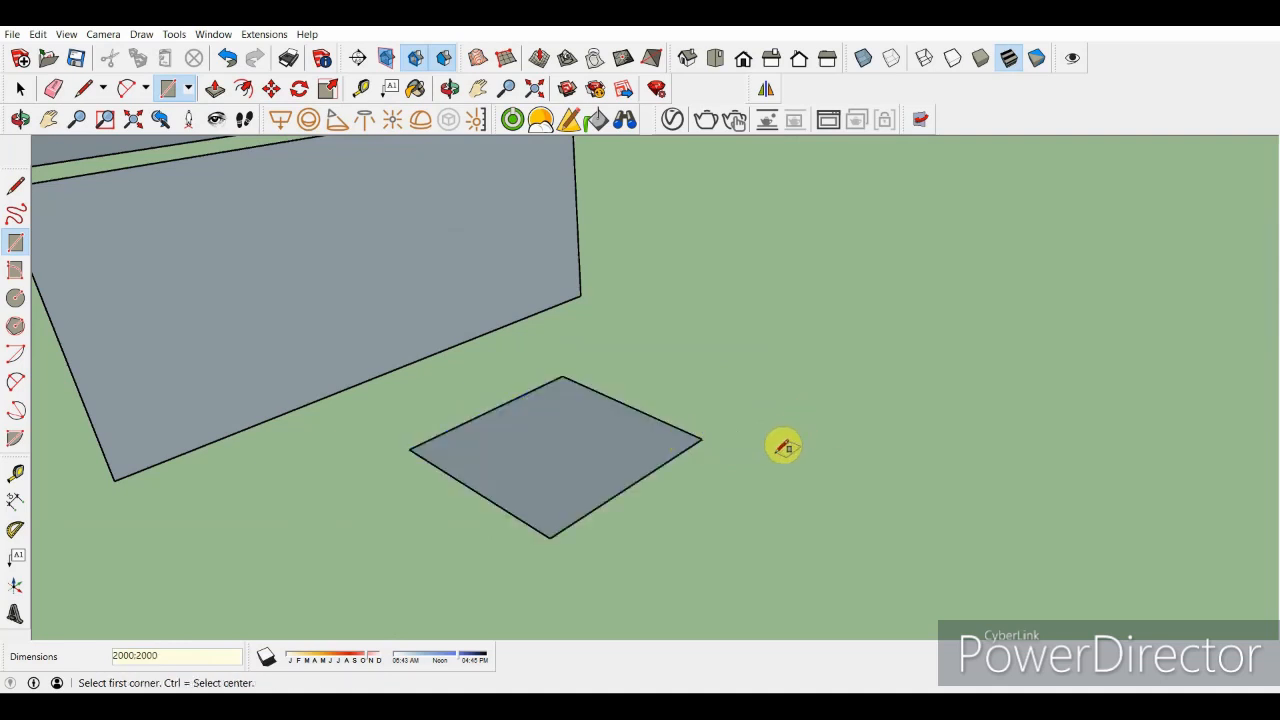
Draw a vertical 5000 by 7000 m rectangle next to the small square, locked perpendicular to the green axis
left_click(758, 485)
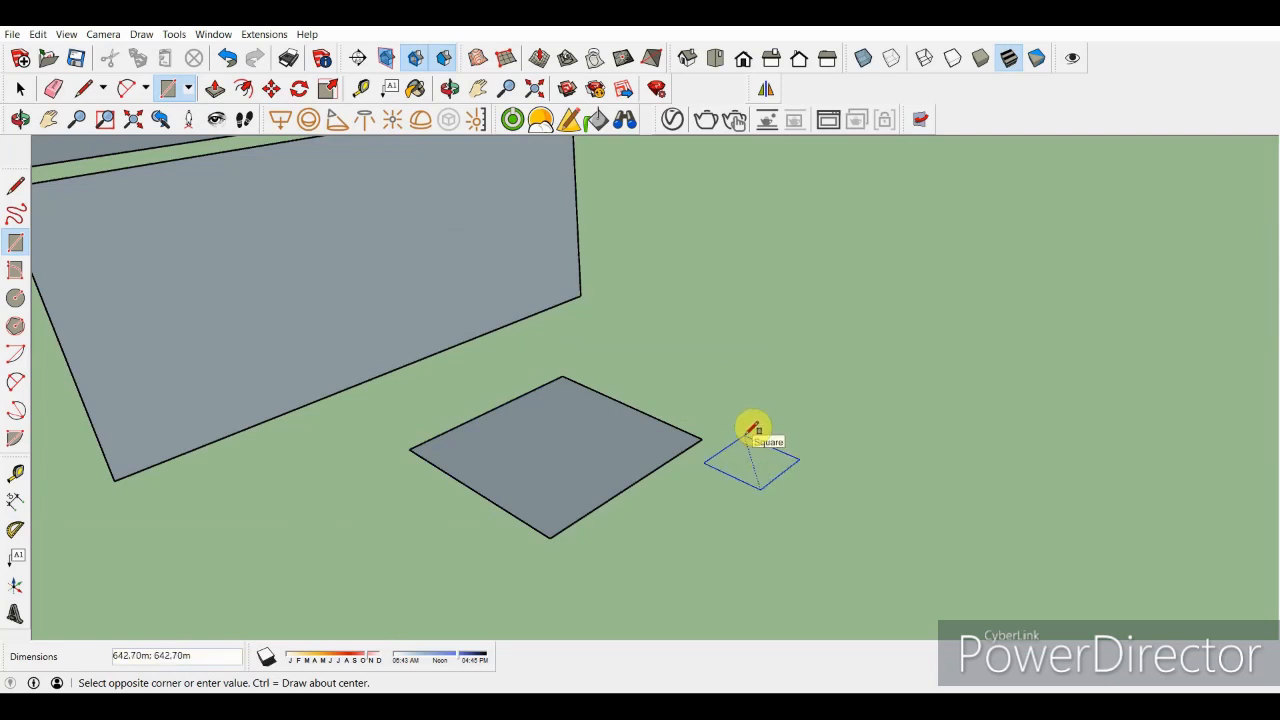
key("Left")
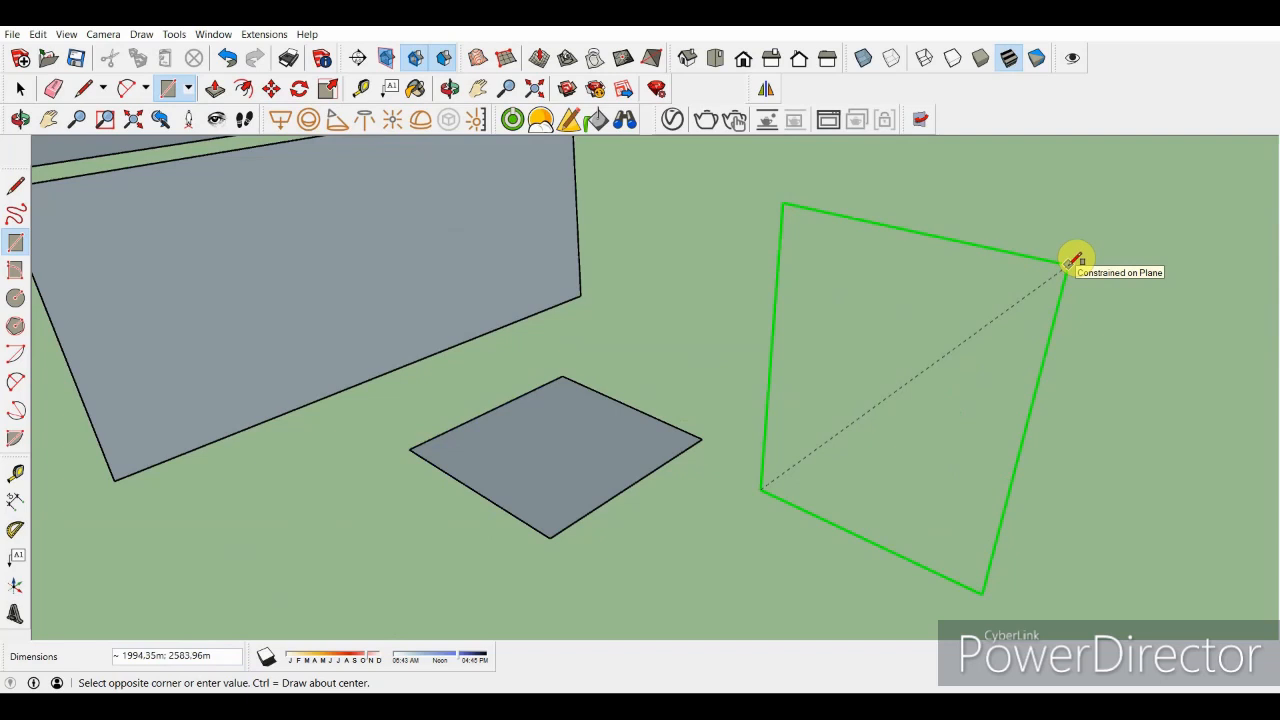
type("5000;5000")
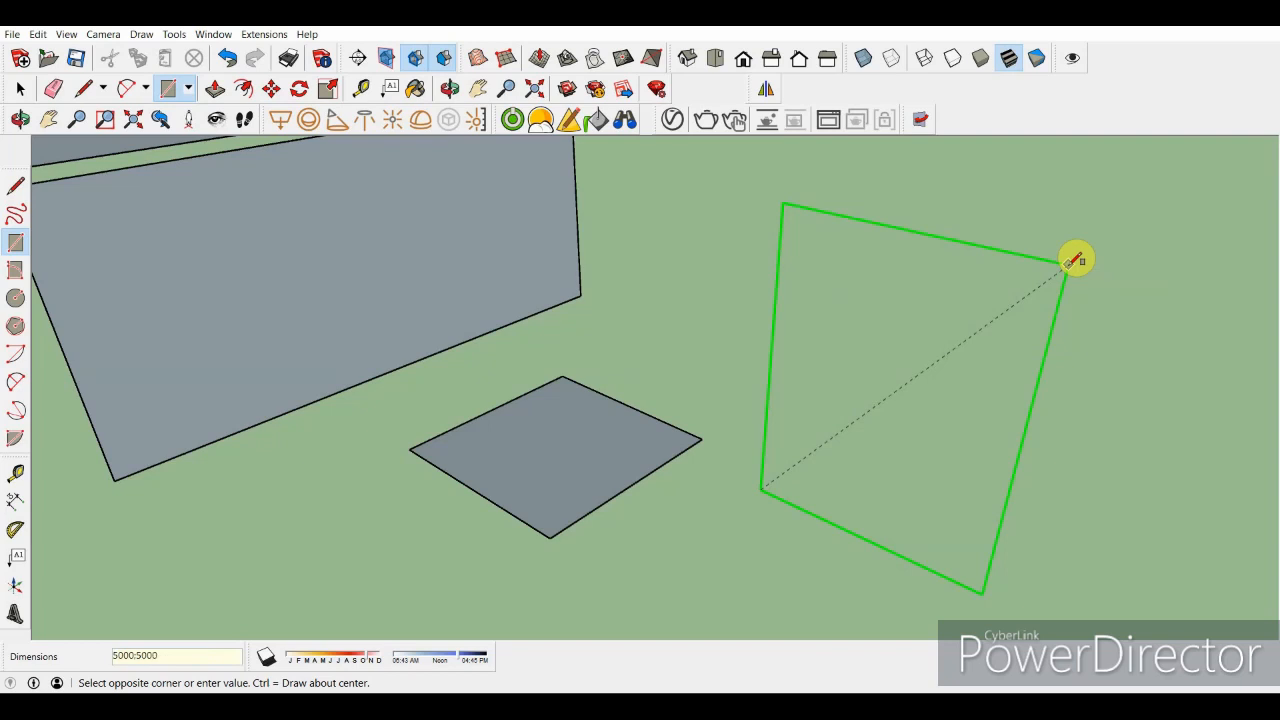
key("BackSpace")
key("BackSpace")
key("BackSpace")
key("Return")
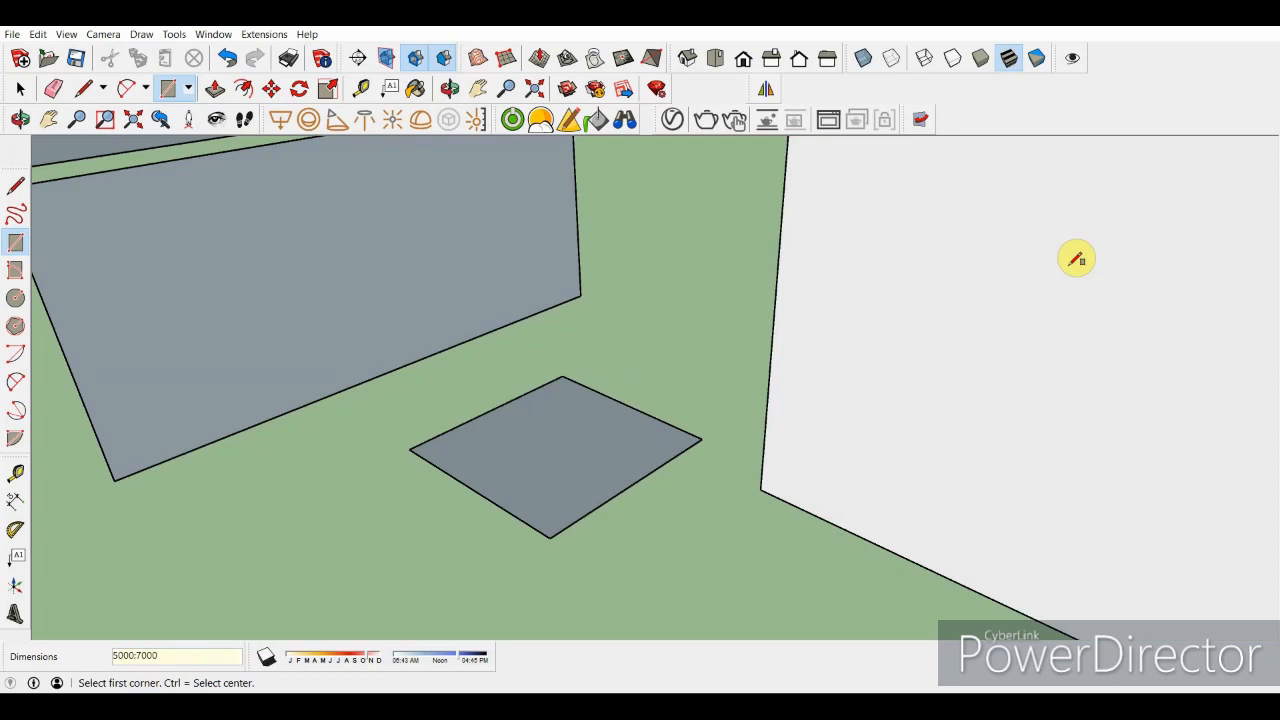
Draw a horizontal 5000 by 7000 m rectangle on the ground, starting in front of the 2000 m square
scroll(812, 504, "down", 5)
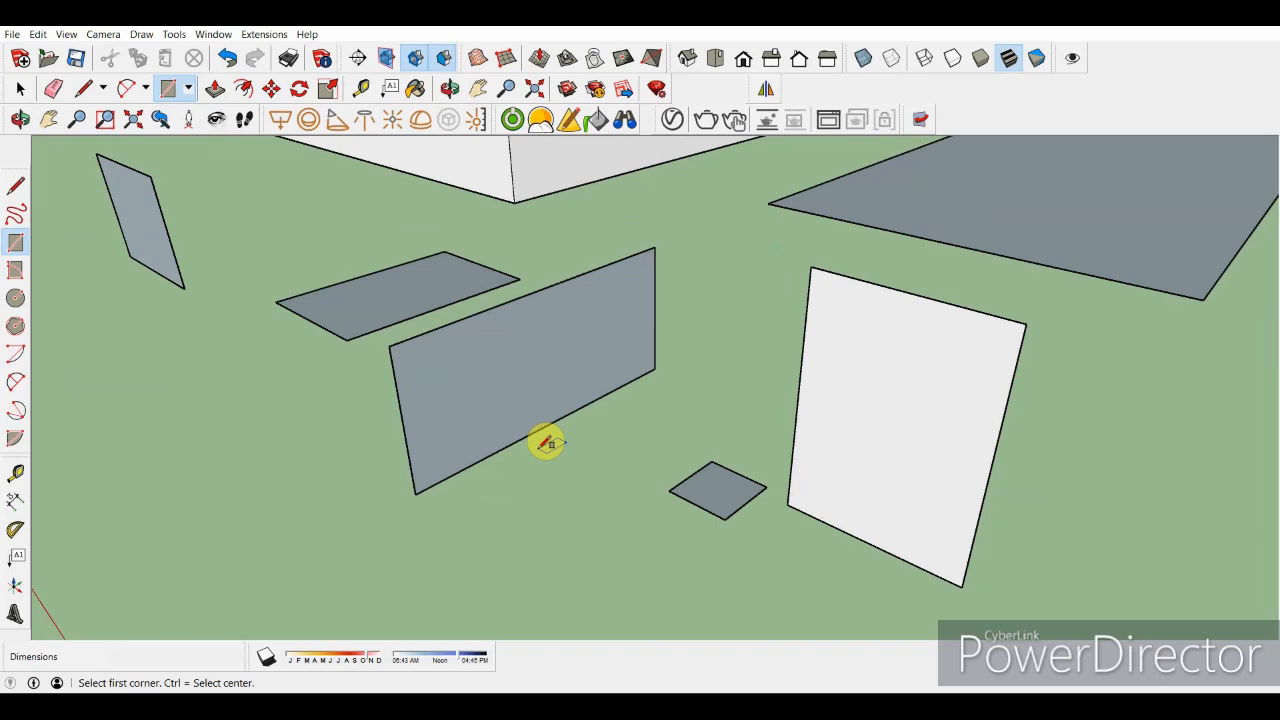
scroll(565, 490, "up", 4)
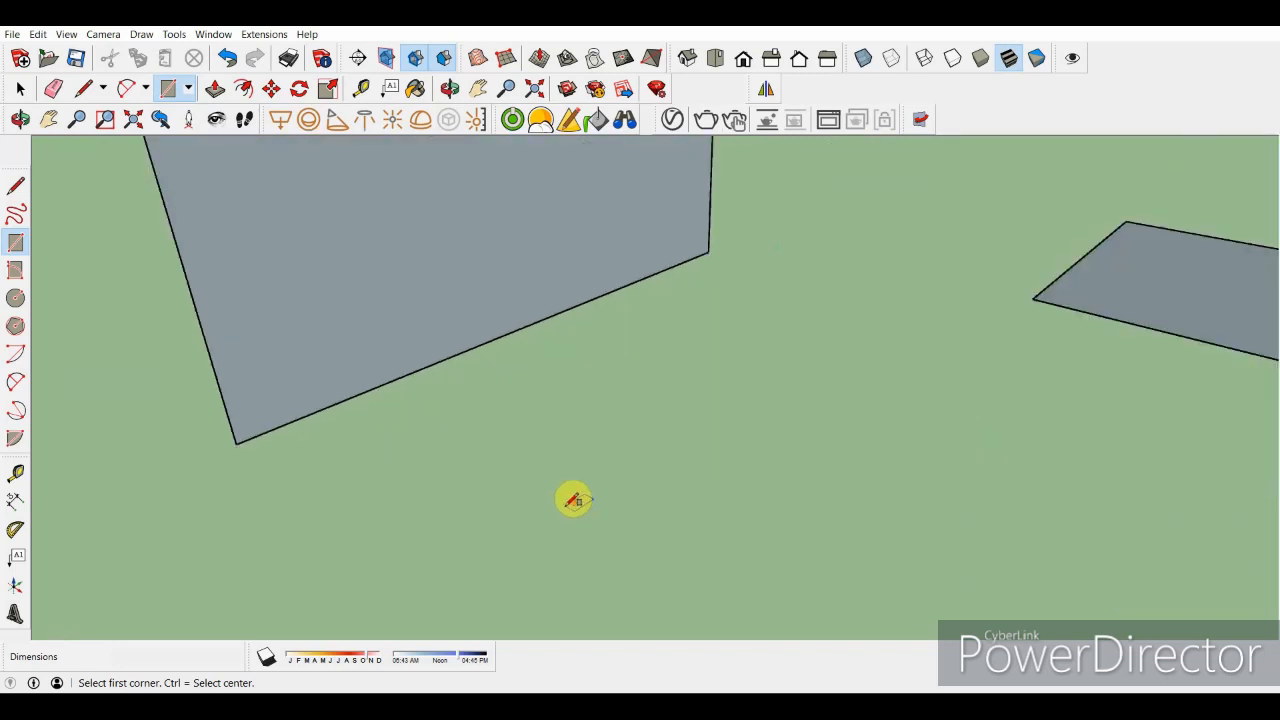
scroll(560, 505, "down", 4)
left_click(531, 518)
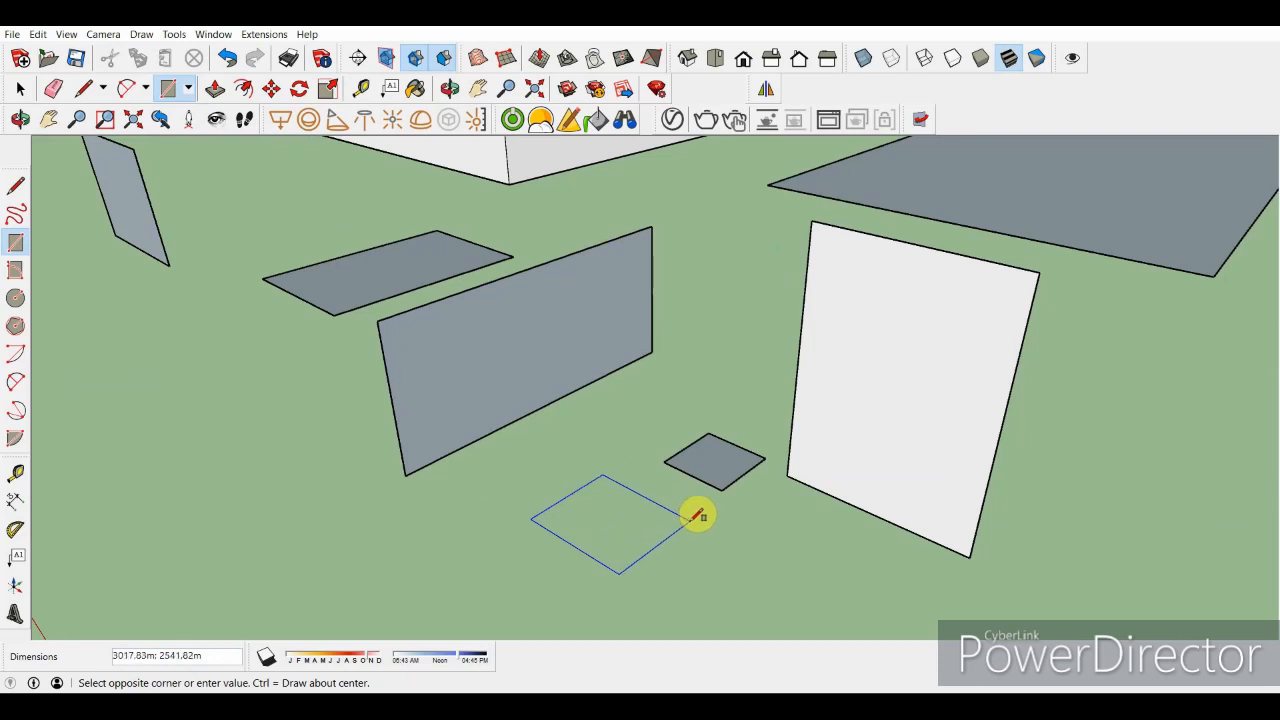
type("5000;7000")
key("Return")
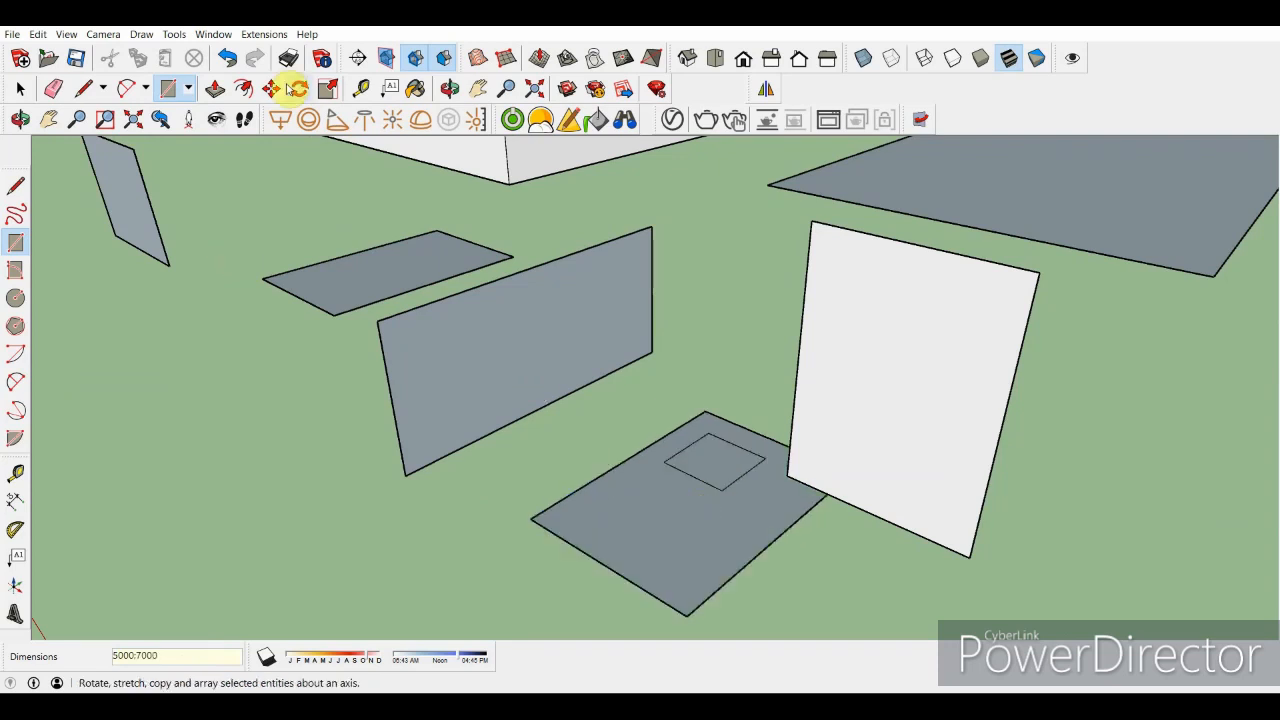
Draw a rotated rectangle from the edge of the horizontal 5000 by 7000 m rectangle, about 1218 m long, 2000 m wide, tilted 60 degrees
left_click(189, 92)
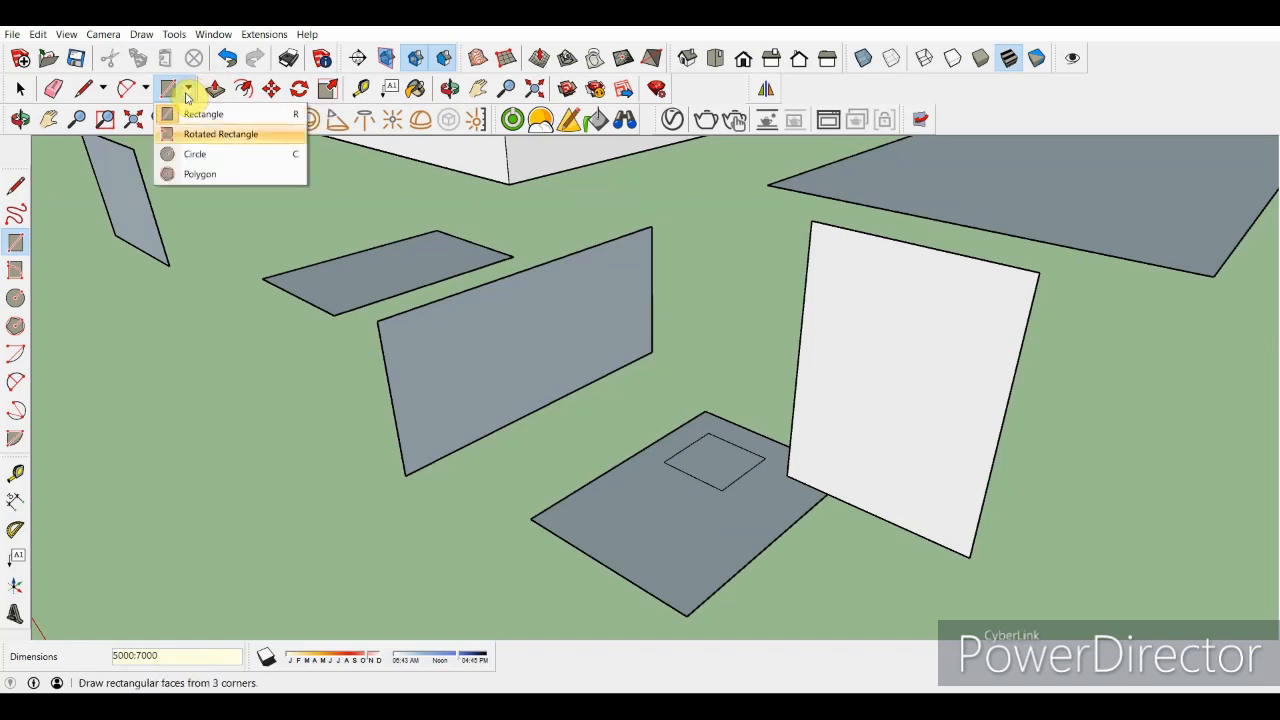
left_click(196, 140)
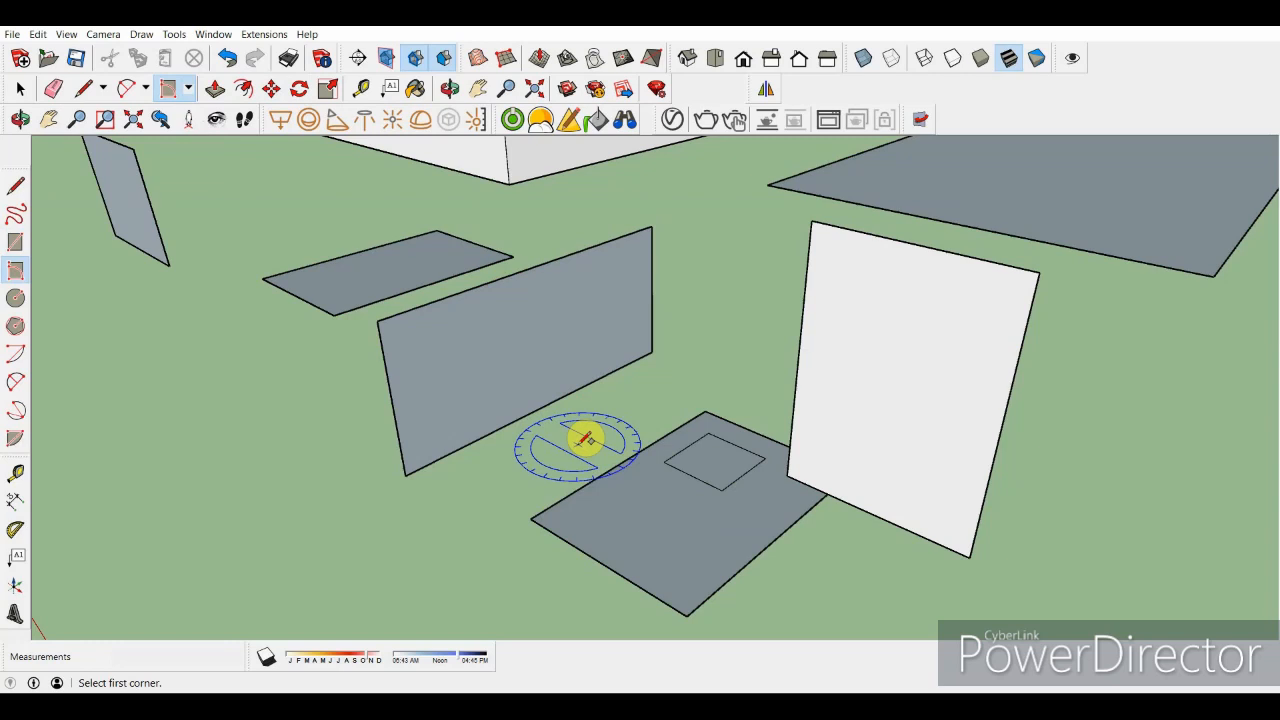
scroll(597, 451, "up", 3)
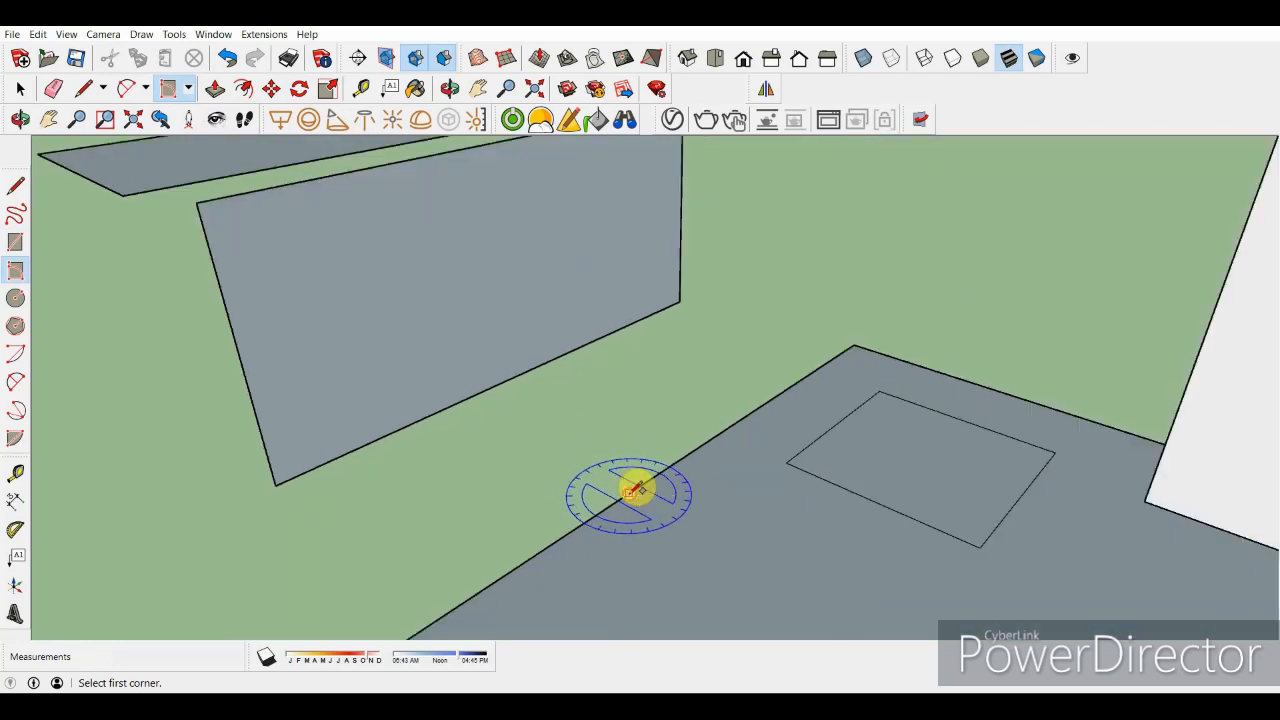
left_click(629, 493)
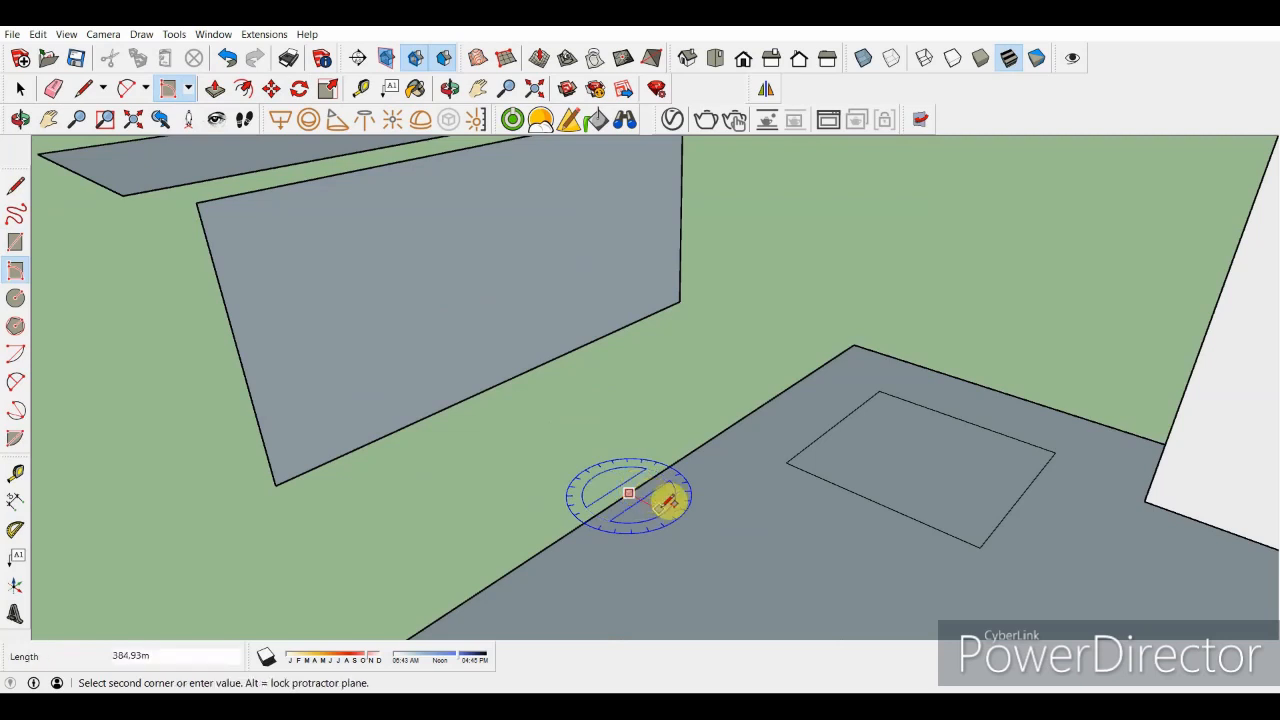
left_click(738, 543)
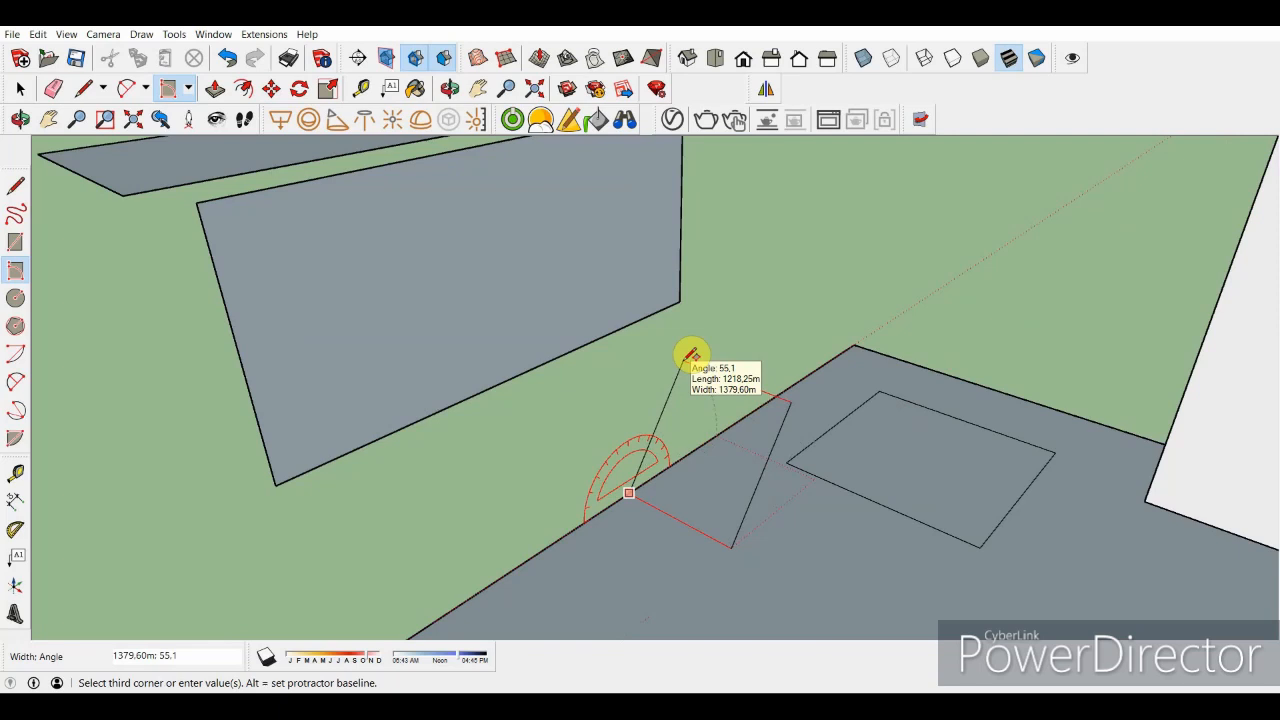
type("000;60")
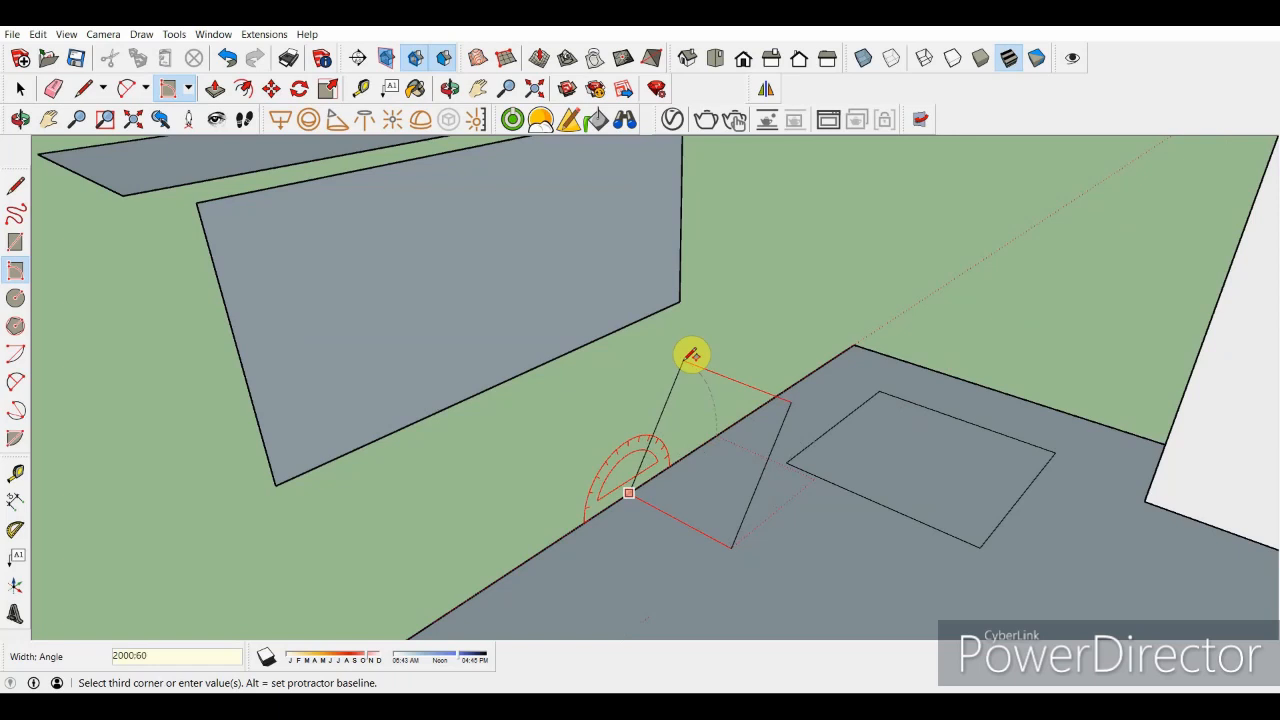
key("Return")
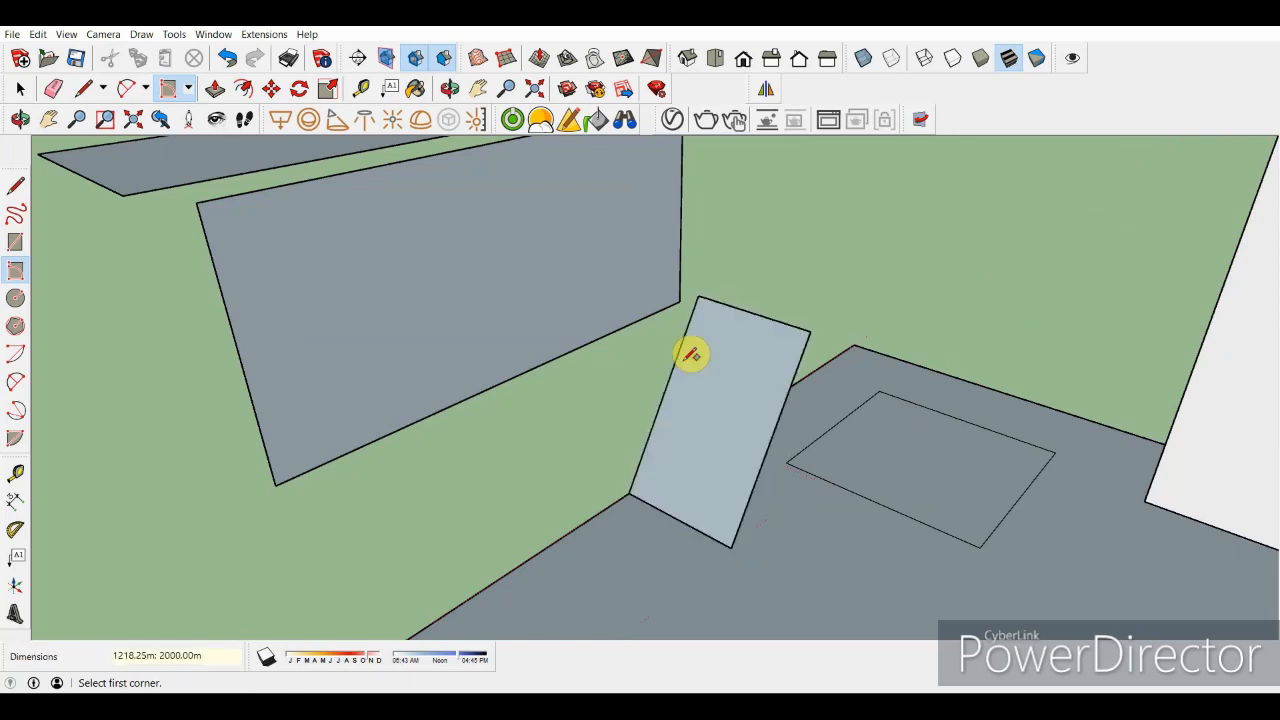
Examine the tilted rectangle's slope against the horizontal rectangle from several sides
left_click(449, 89)
left_click_drag(790, 430, 609, 471)
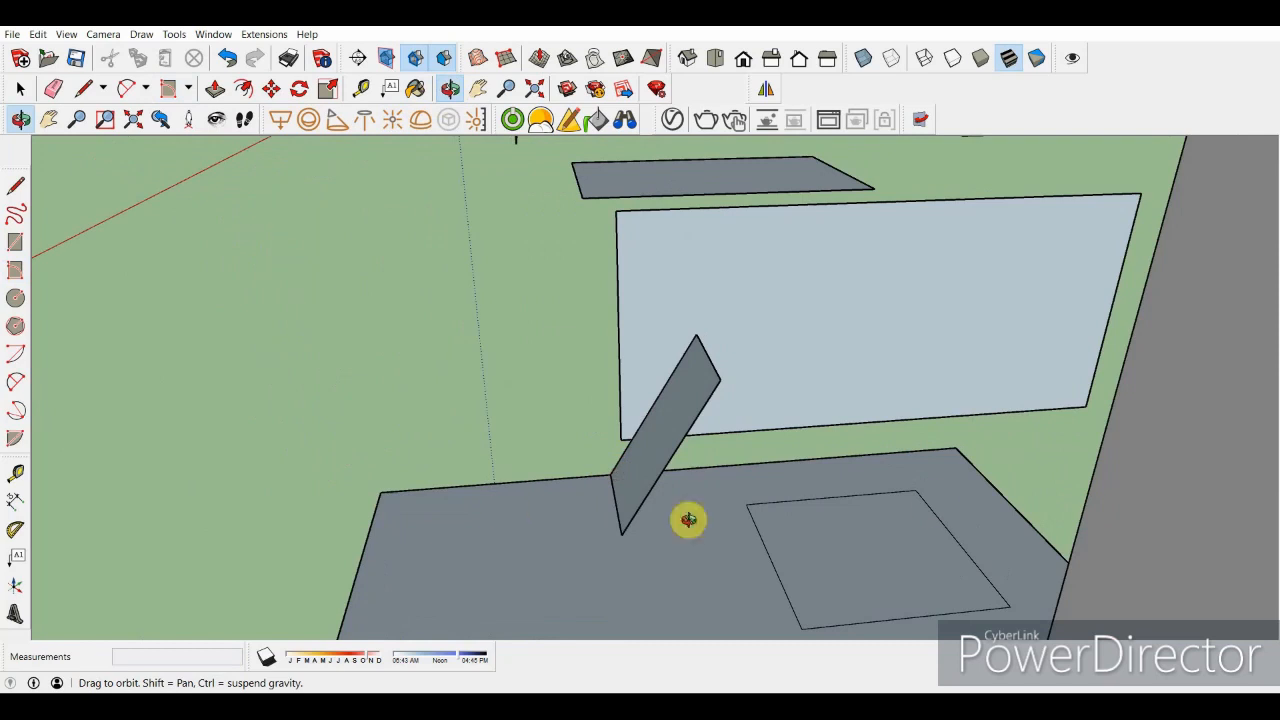
left_click_drag(933, 498, 675, 464)
left_click_drag(531, 491, 857, 443)
left_click_drag(780, 434, 877, 403)
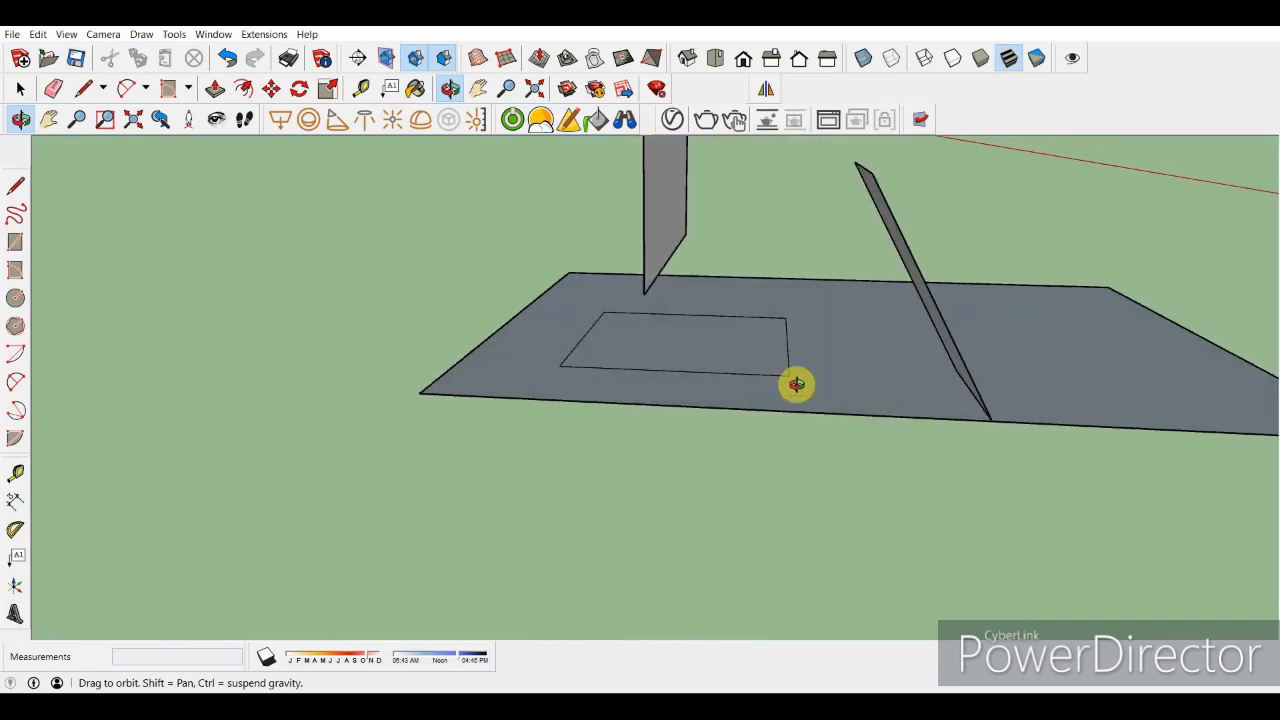
left_click_drag(794, 375, 509, 363)
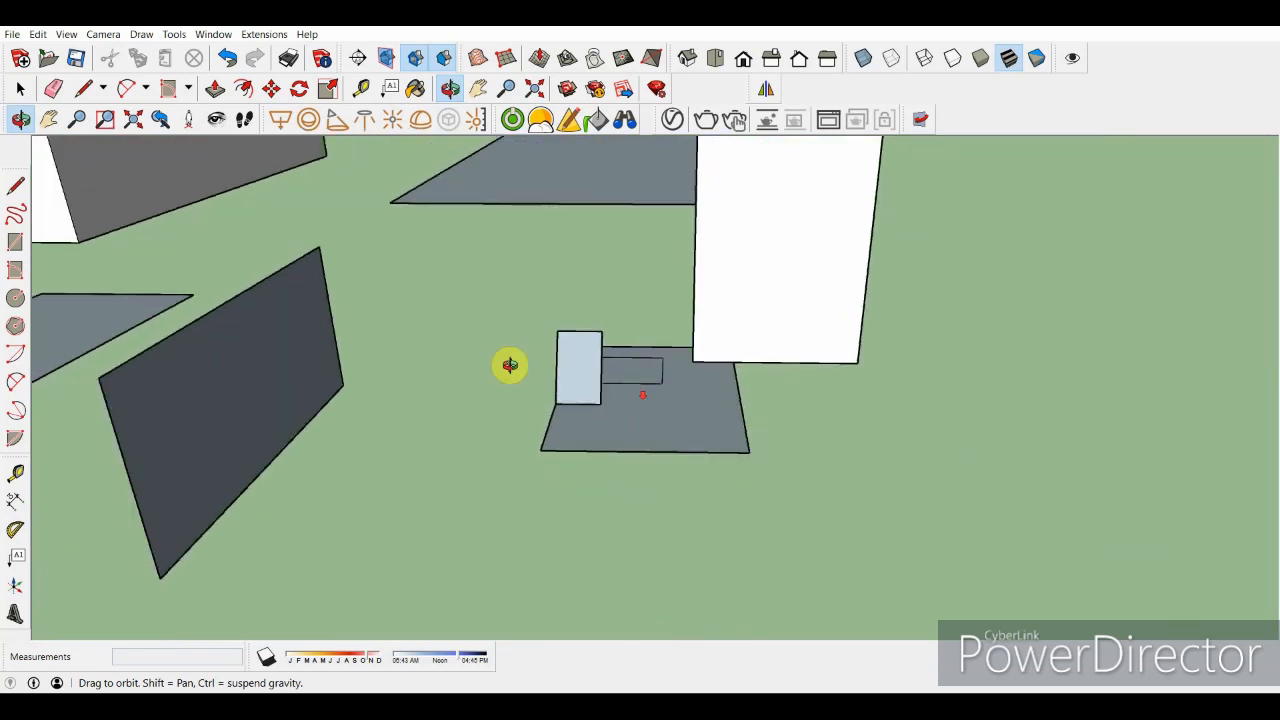
Draw a vertical 2000 by 5000 m rectangle on the open ground in front of the tilted one, locked perpendicular to the green axis
left_click(187, 88)
left_click(201, 114)
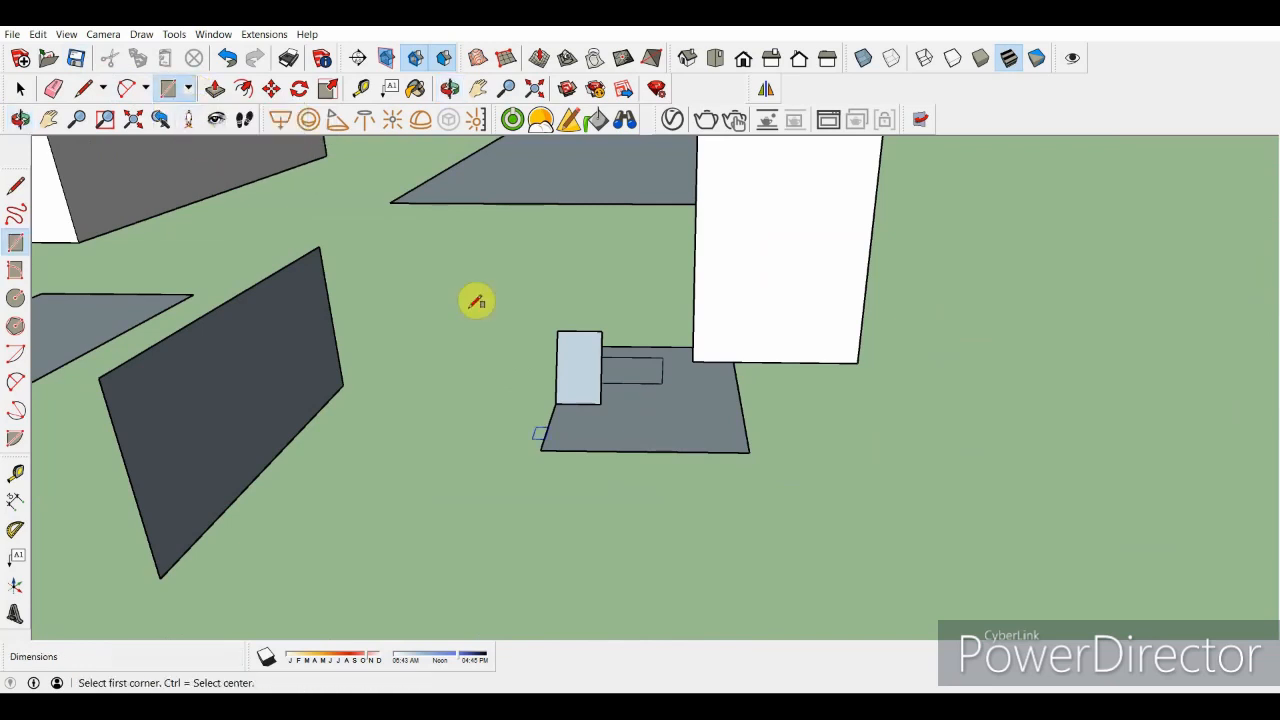
left_click(378, 490)
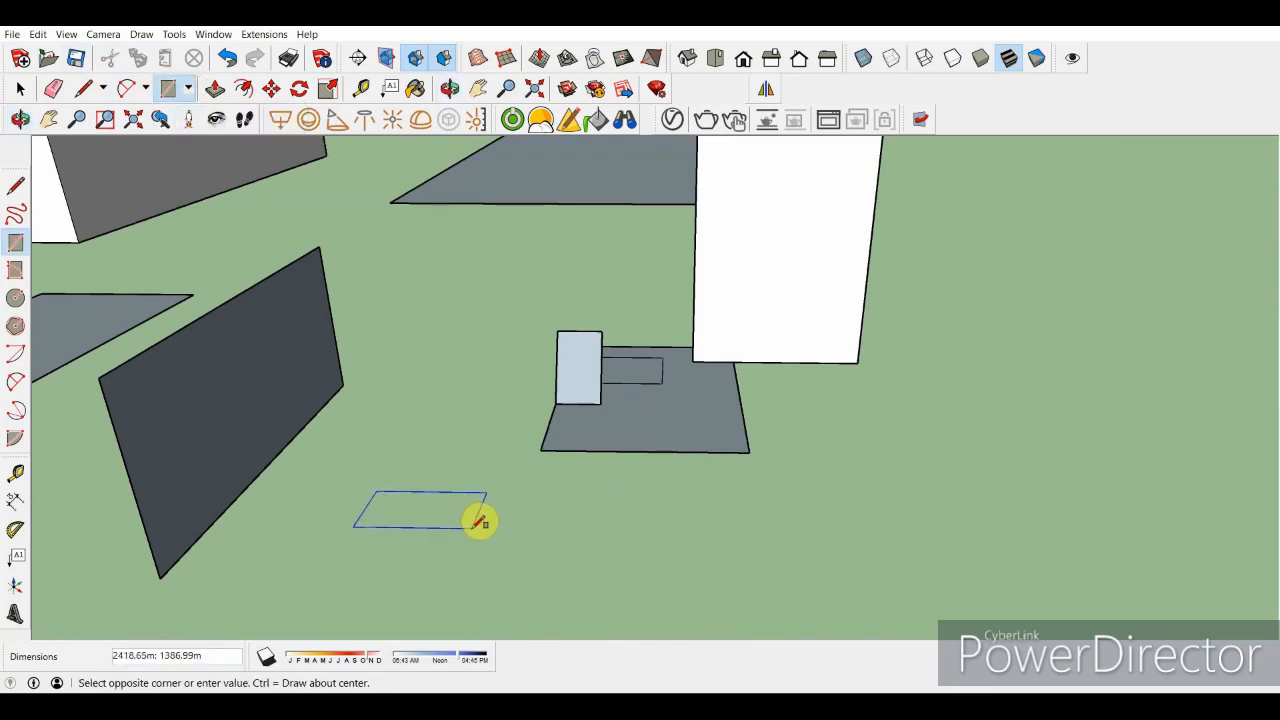
key("Up")
key("Right")
key("Left")
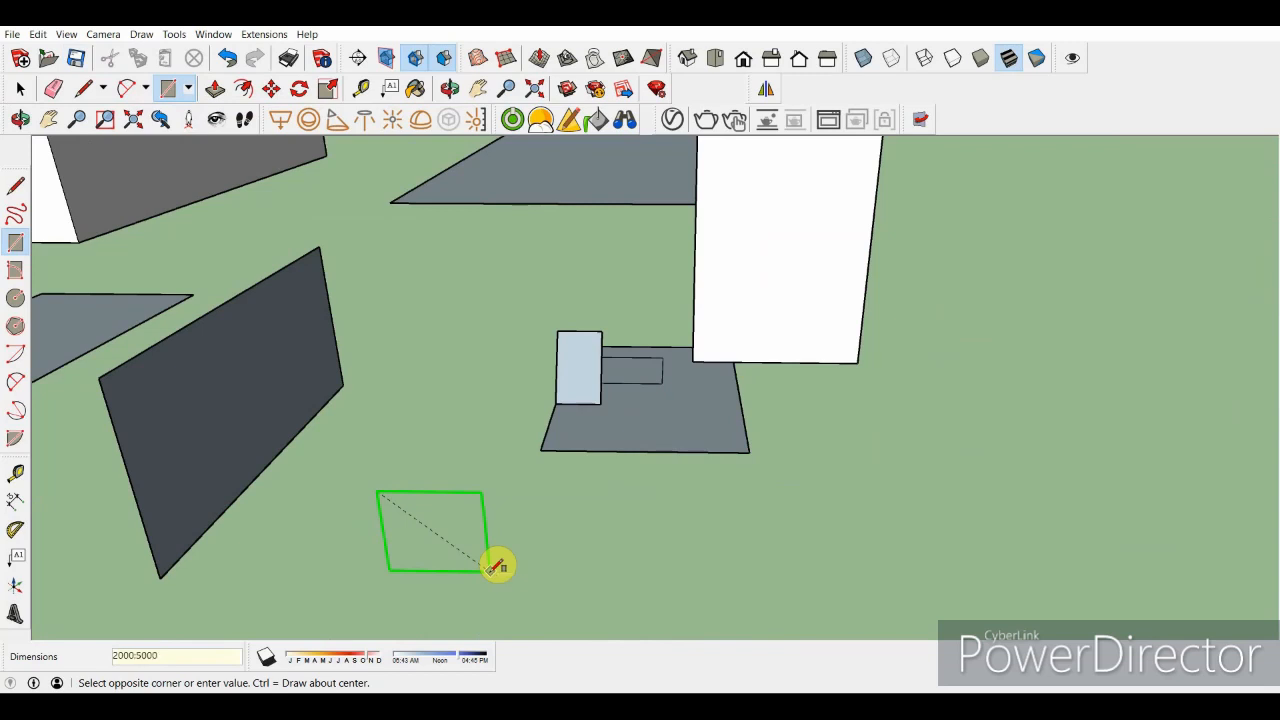
left_click(497, 567)
middle_click_drag(520, 531, 628, 410)
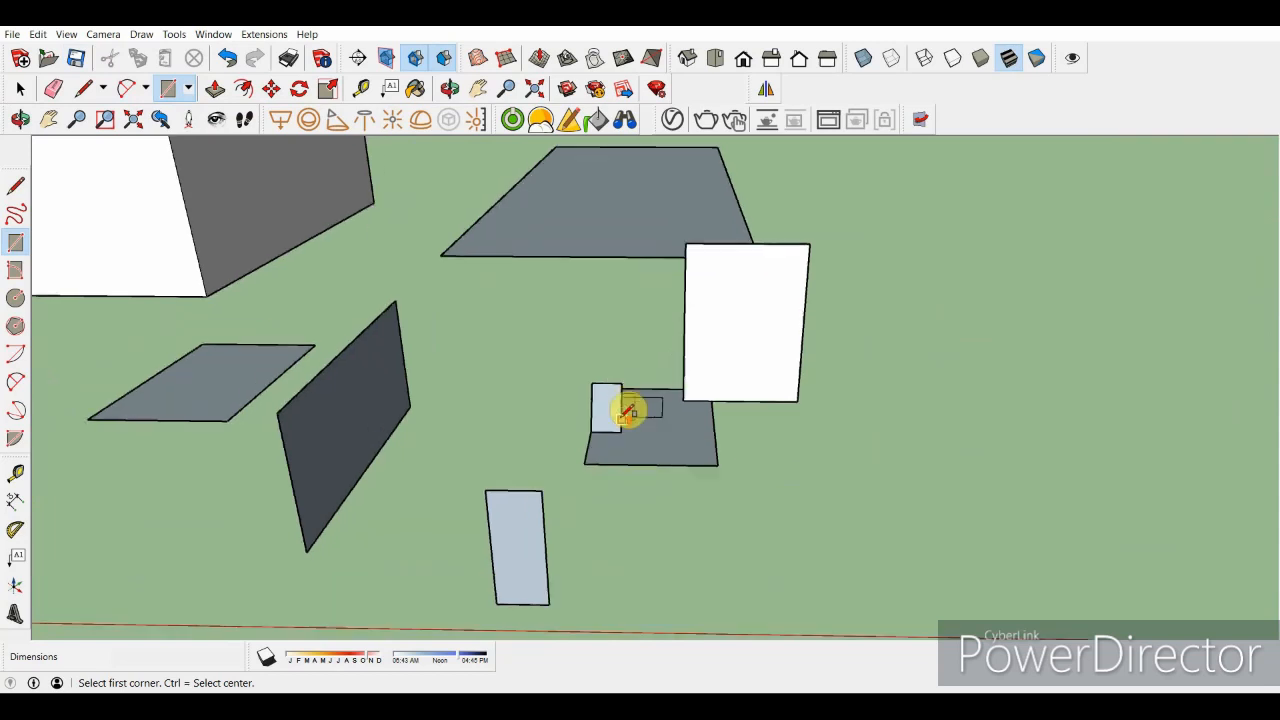
left_click(450, 89)
left_click_drag(554, 417, 679, 434)
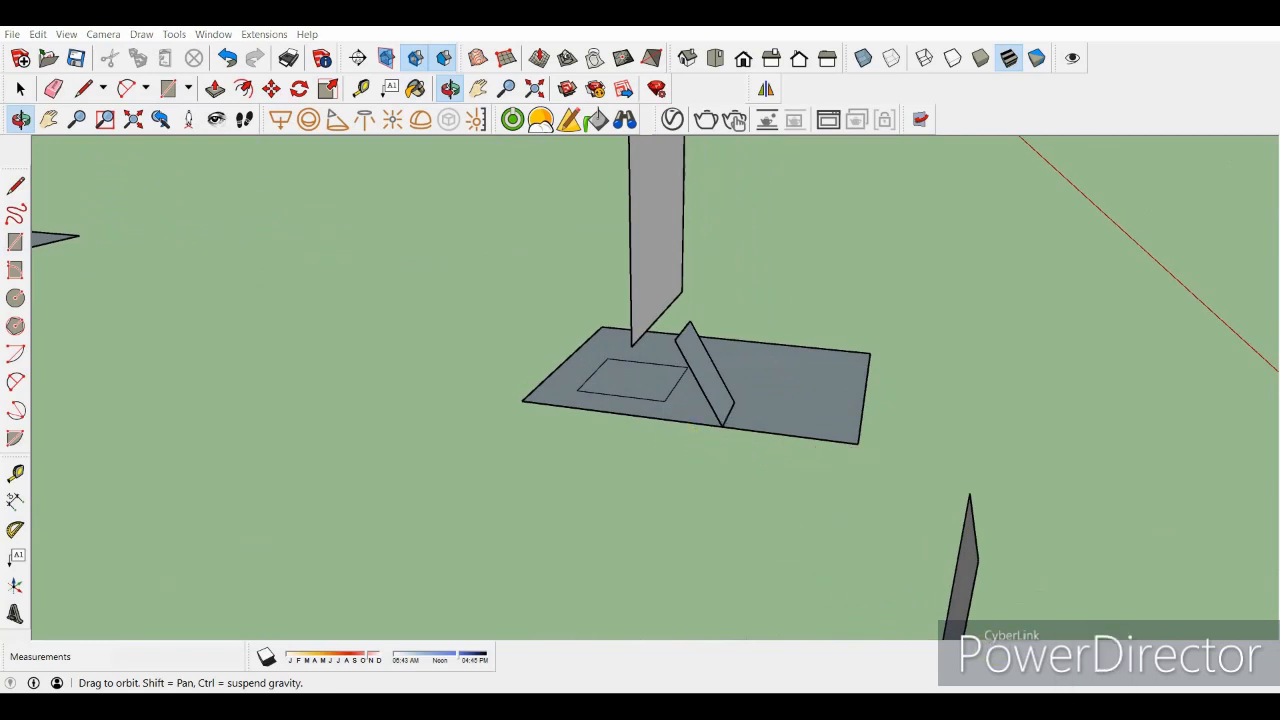
left_click(1105, 697)
left_click(1109, 655)
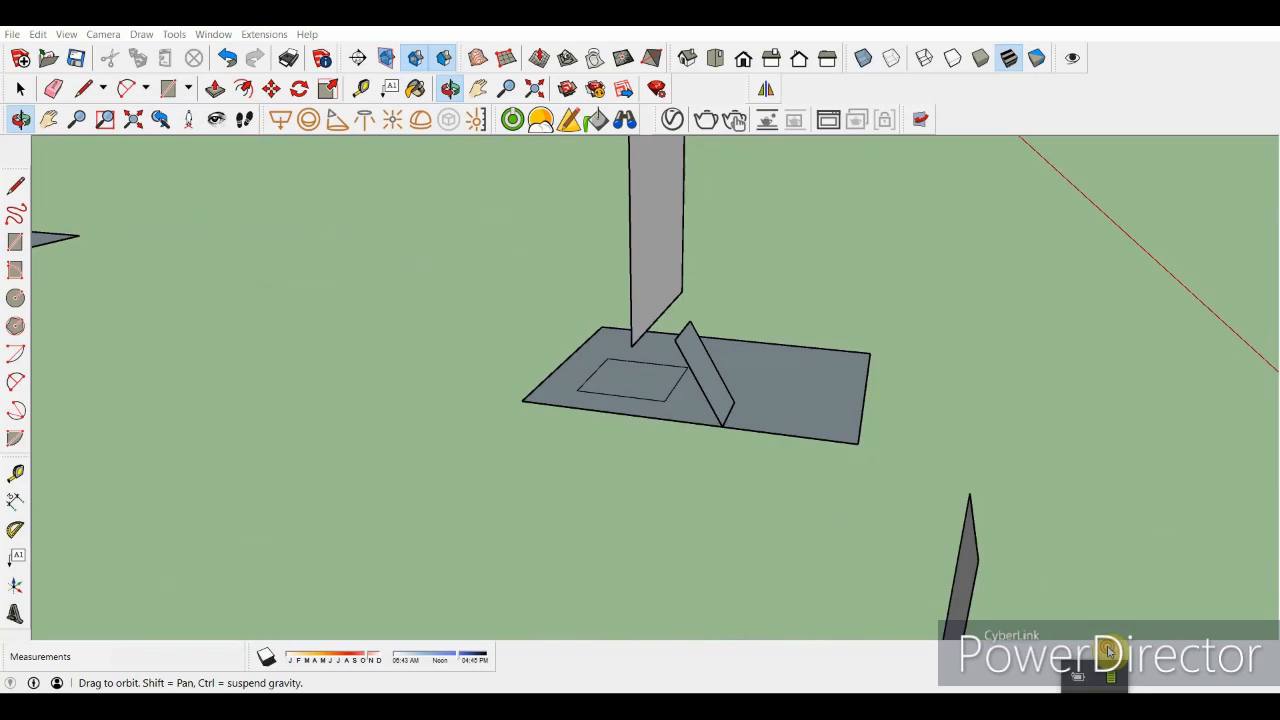